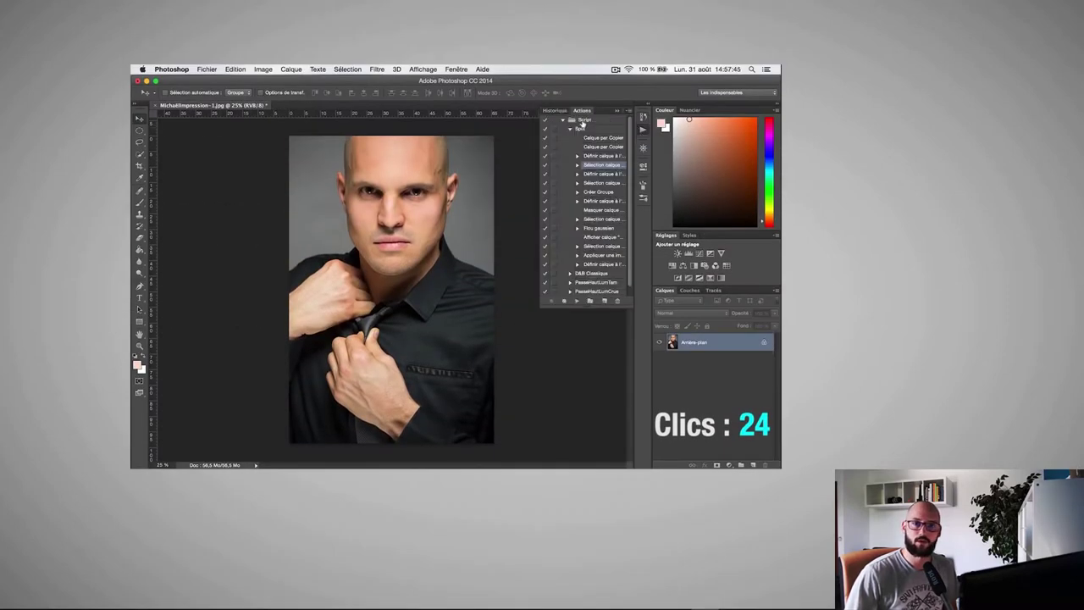
# Collapse the Split set's step list and select the Split action in the Actions panel
pyautogui.click(570, 129)
pyautogui.click(577, 129)
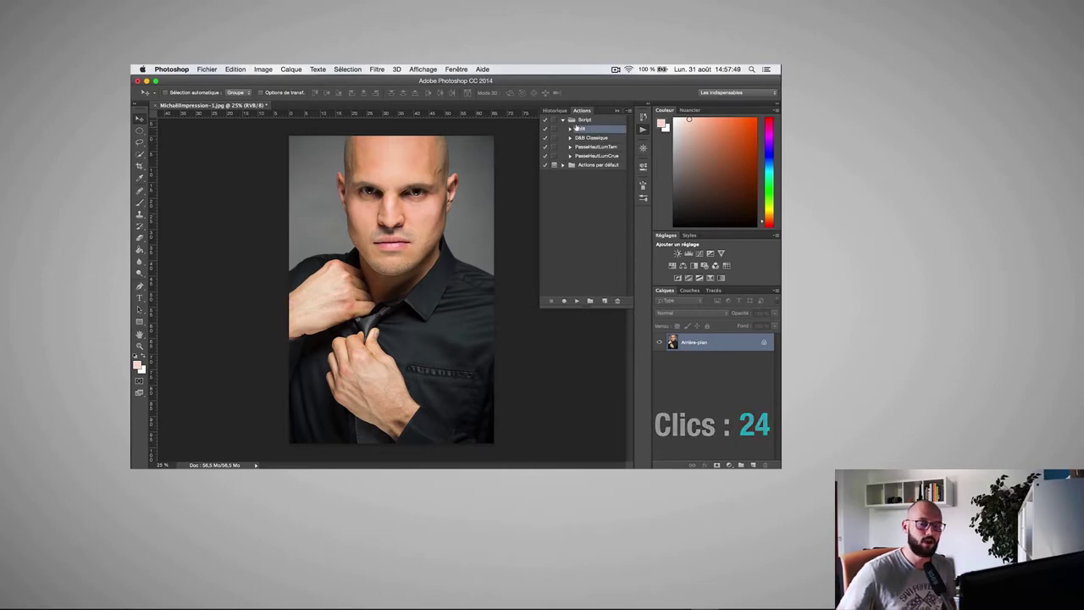
# Run the Split action, then view the portrait in Affinity Photo, zooming 50% then 25% and panning
pyautogui.click(576, 301)
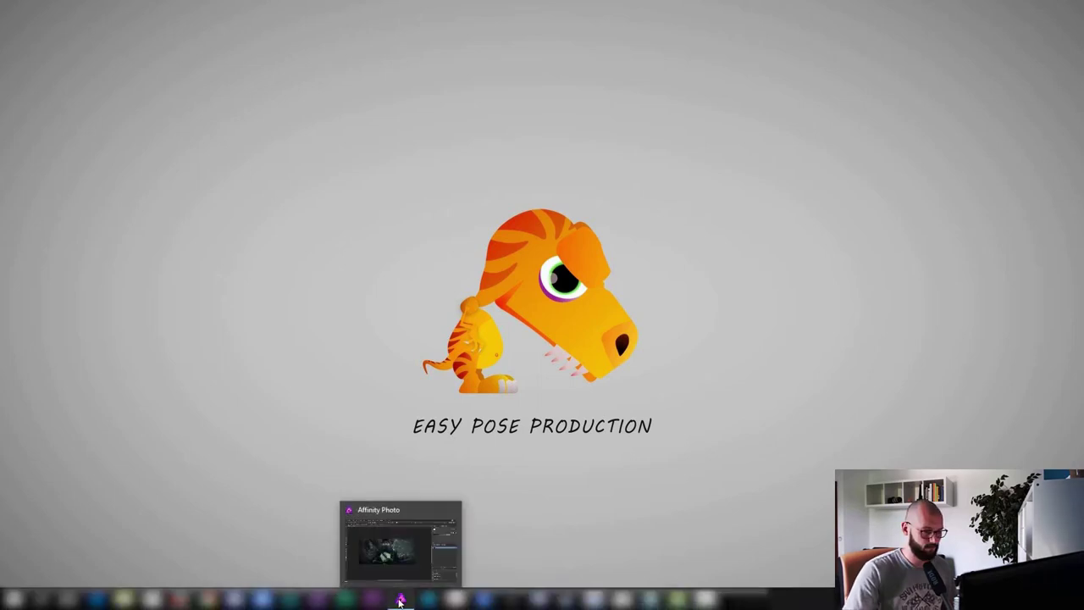
pyautogui.moveTo(400, 597)
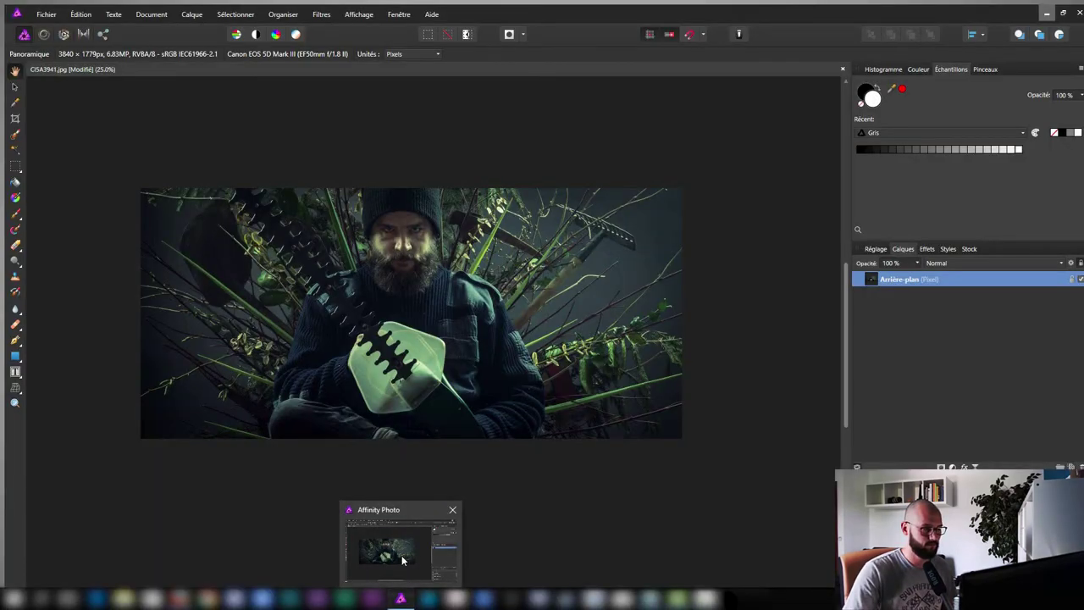
pyautogui.click(402, 559)
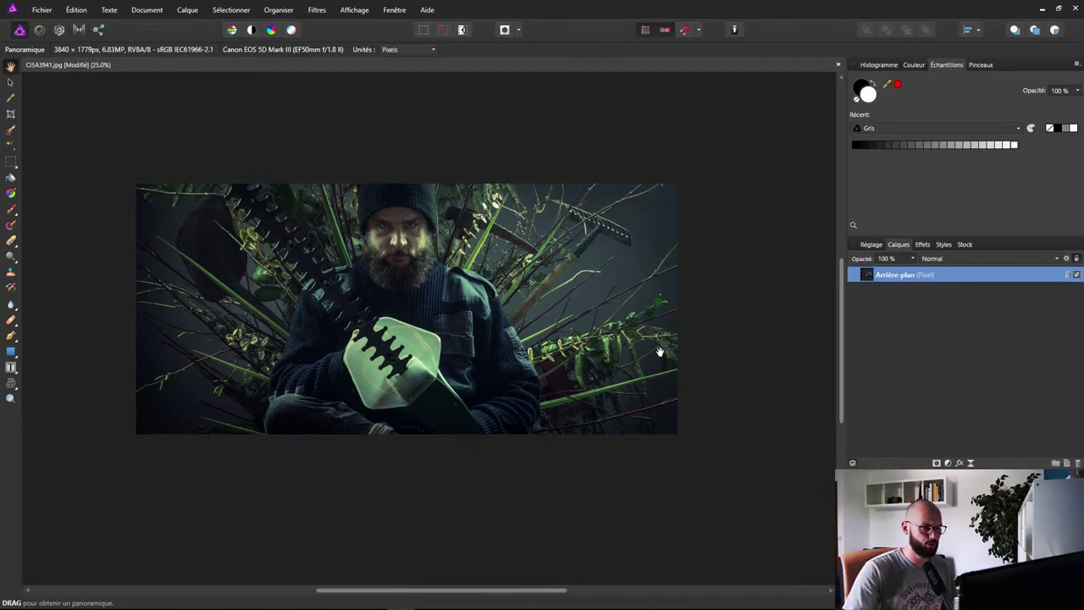
pyautogui.hotkey('ctrl', '+')
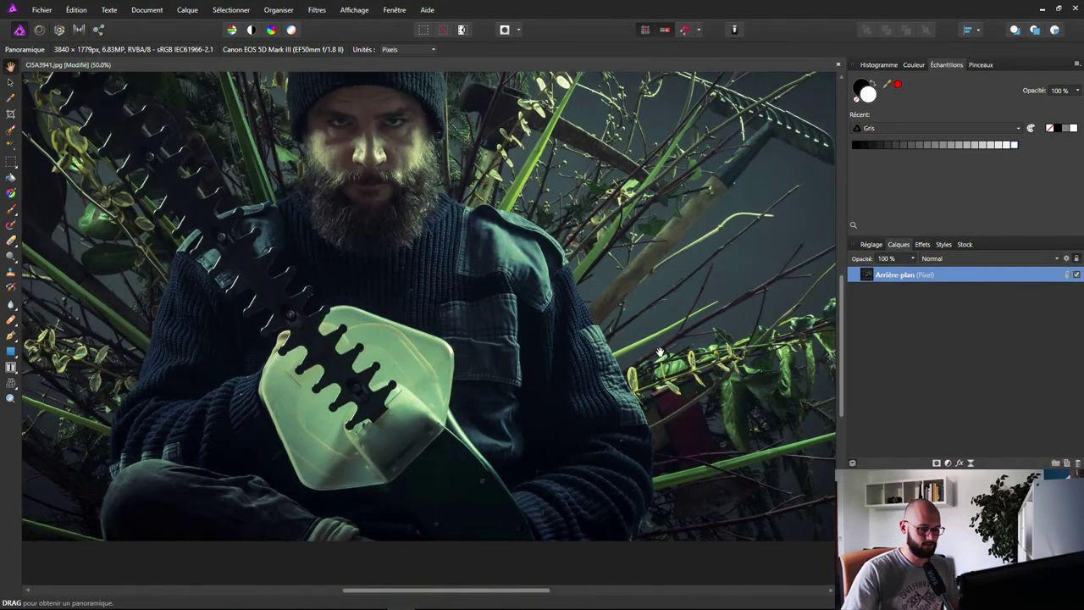
pyautogui.hotkey('ctrl', '-')
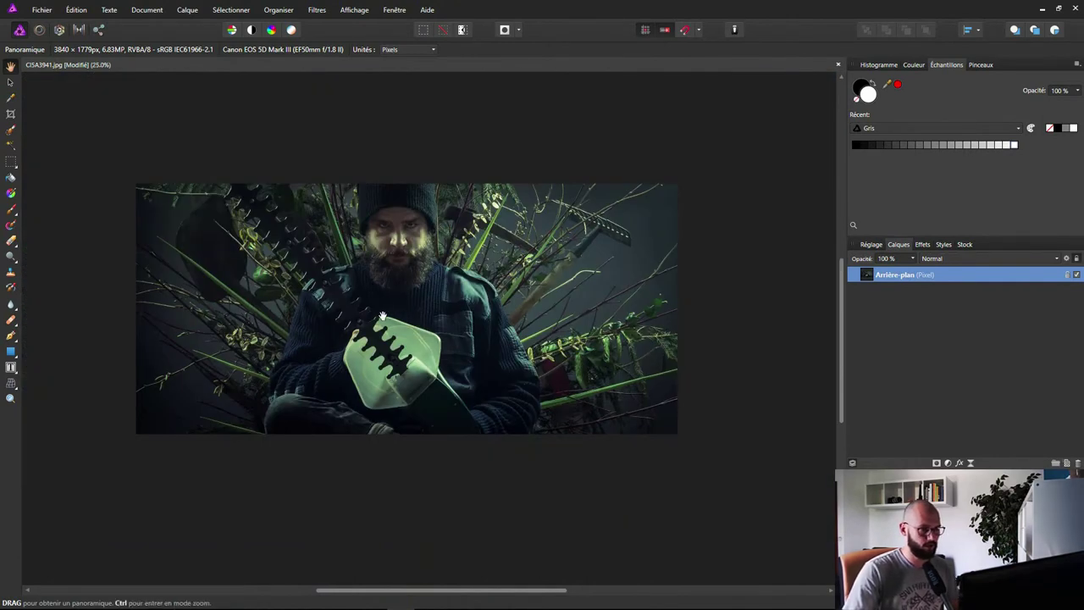
pyautogui.moveTo(374, 297); pyautogui.dragTo(388, 320)
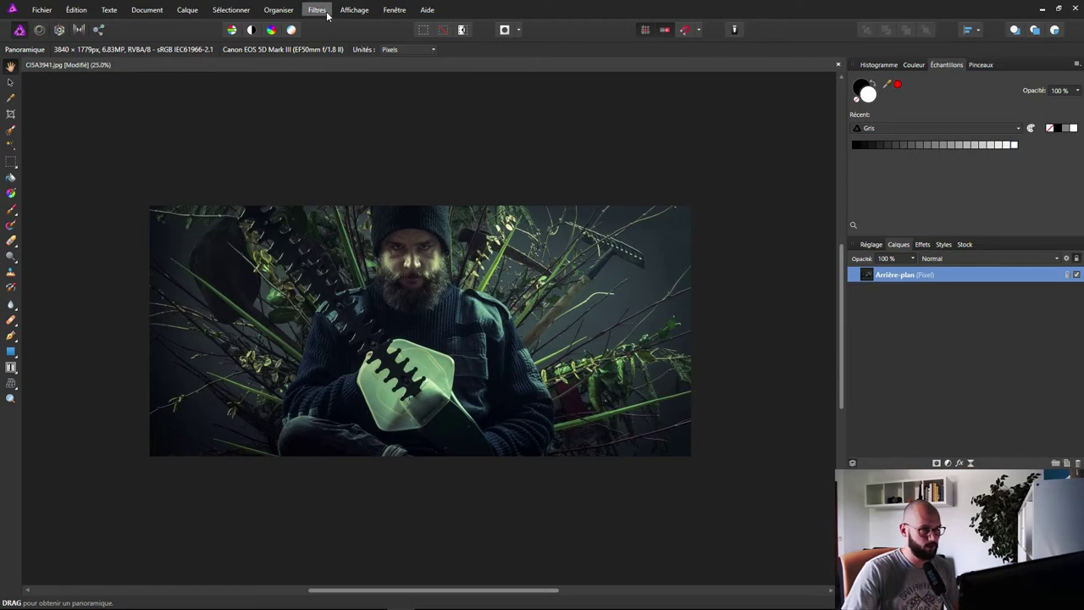
# Dock the Macro and Bibliothèque panels from Affichage > Studio, ending on the Macro tab
pyautogui.click(354, 10)
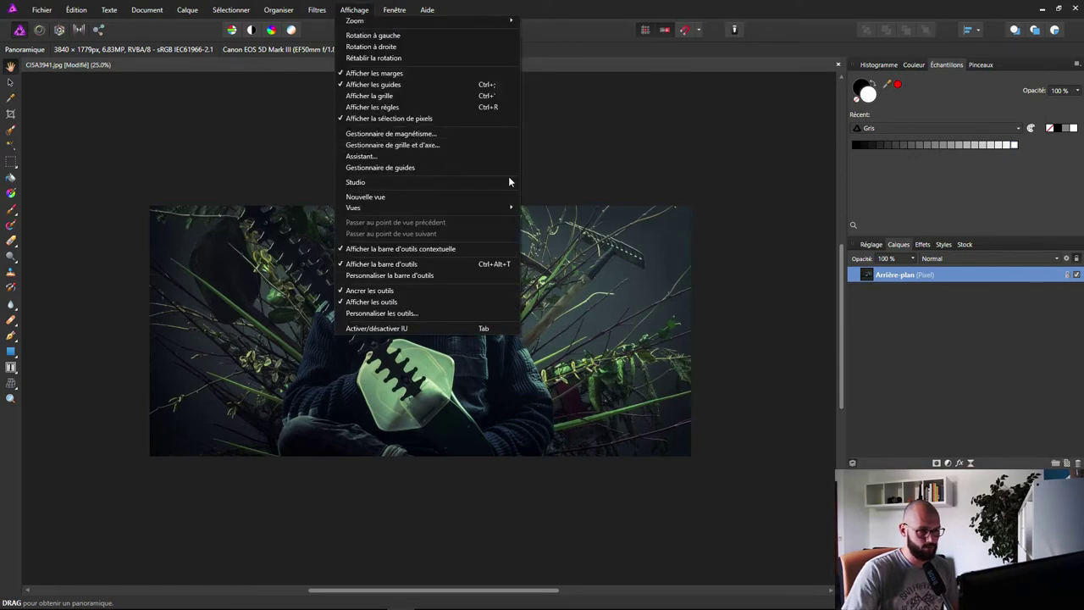
pyautogui.moveTo(356, 182)
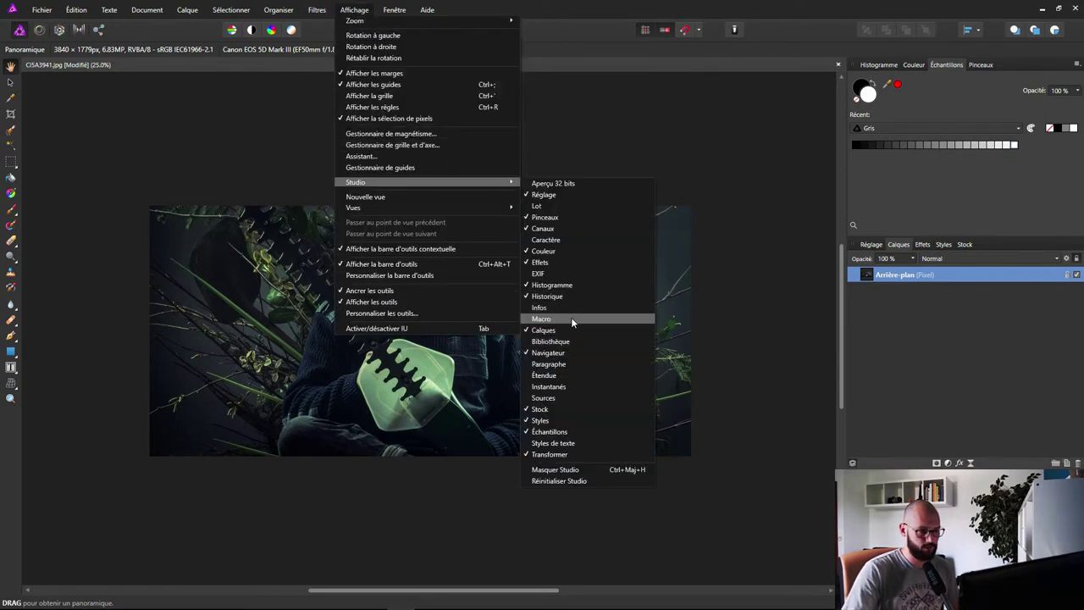
pyautogui.click(571, 316)
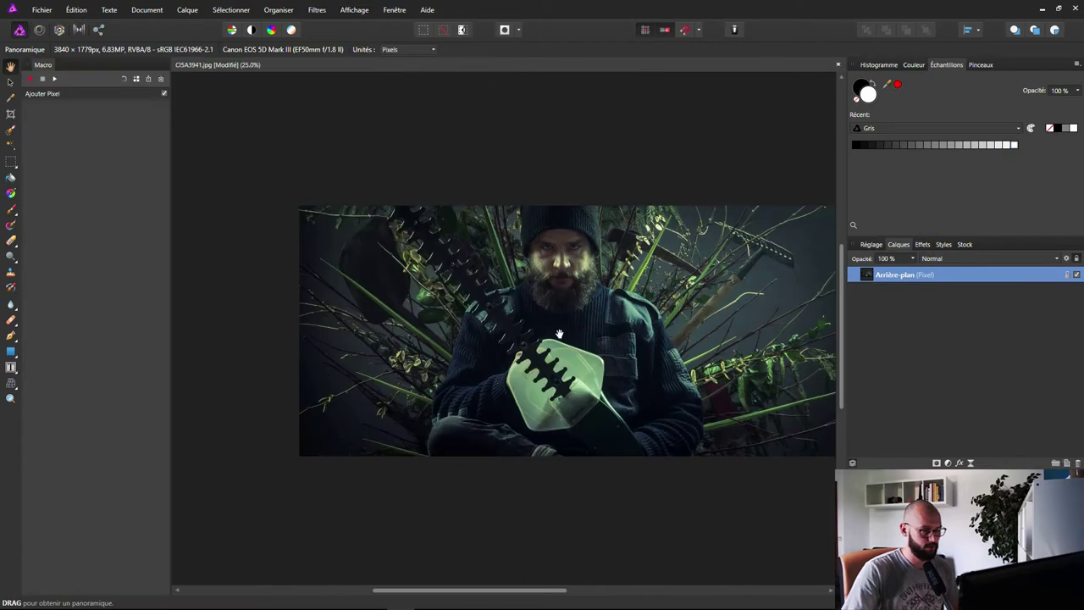
pyautogui.moveTo(528, 312); pyautogui.dragTo(432, 313)
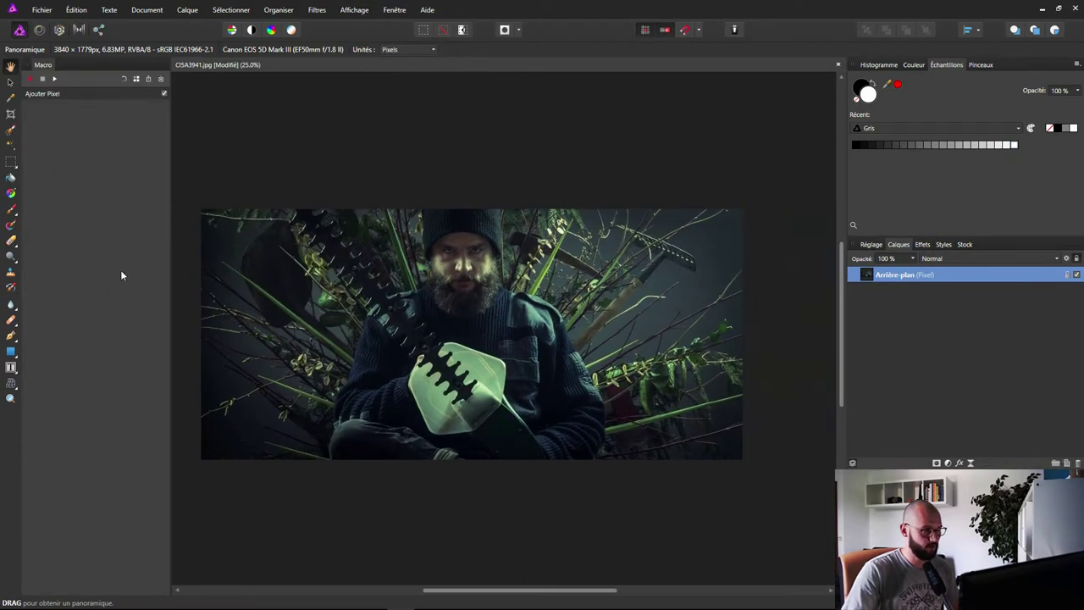
pyautogui.click(309, 15)
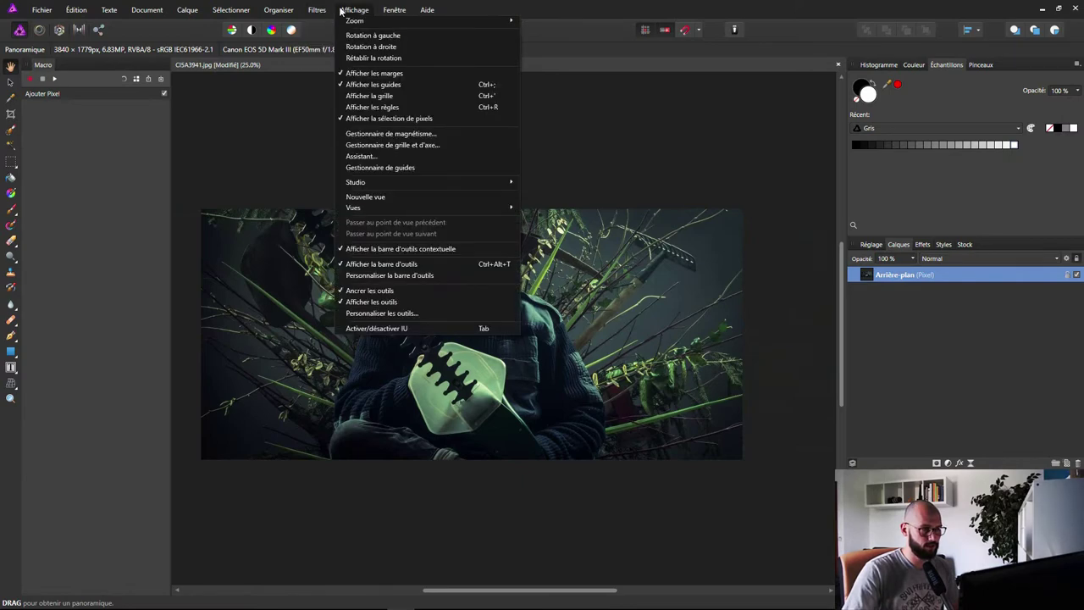
pyautogui.moveTo(354, 9)
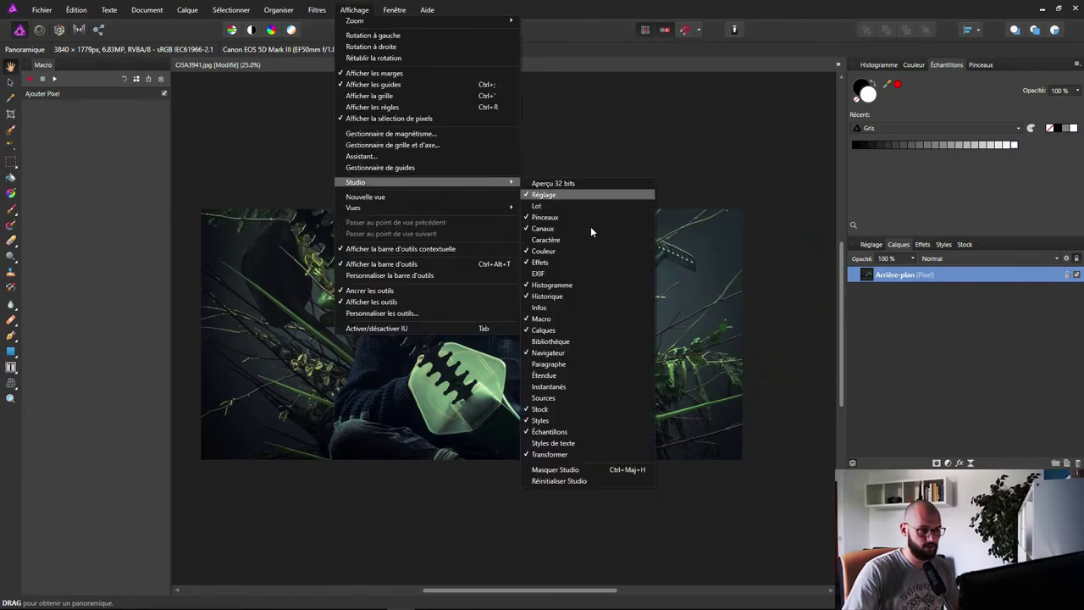
pyautogui.click(582, 343)
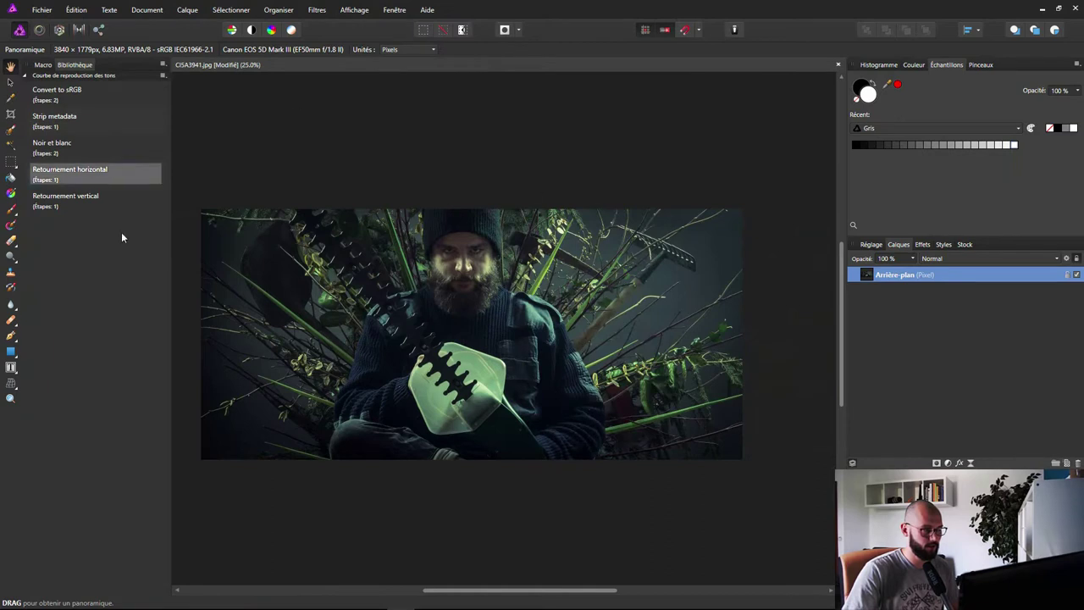
pyautogui.click(43, 66)
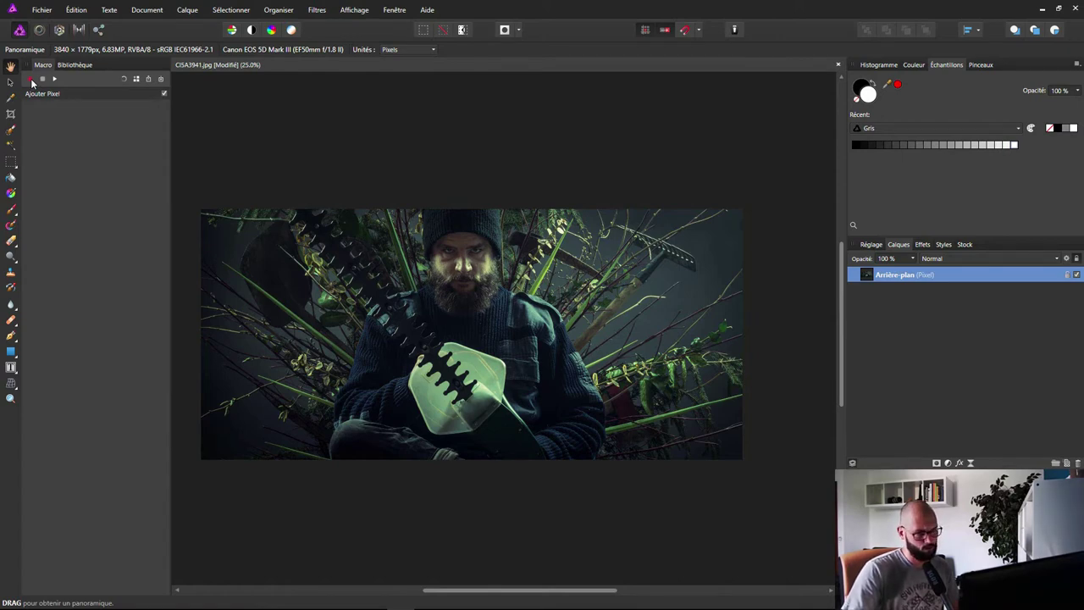
# Start recording a macro and add a new pixel layer named 'Dodge and Burn'
pyautogui.click(31, 80)
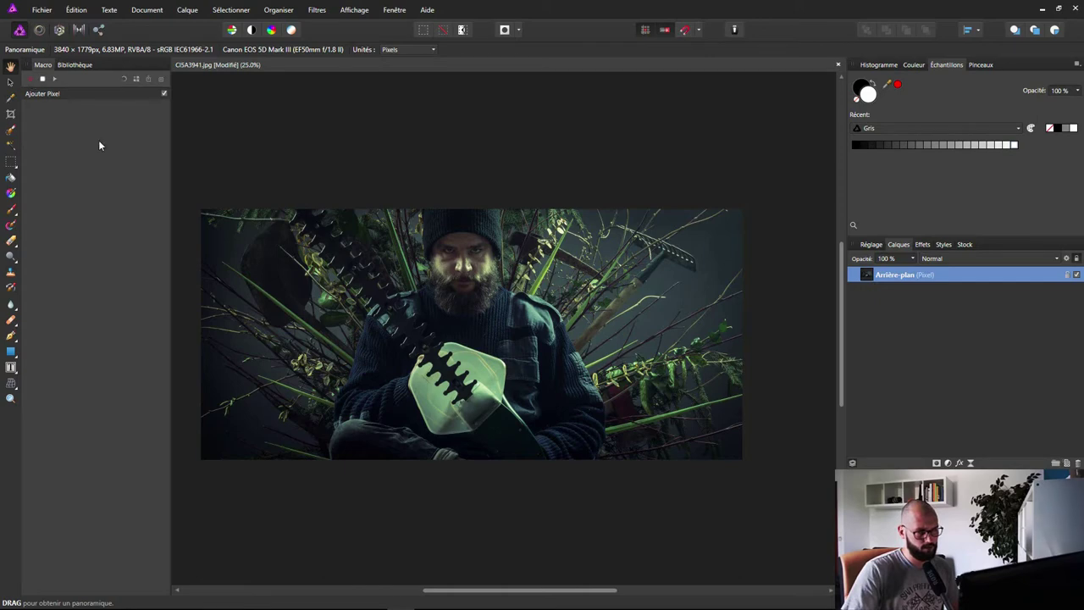
pyautogui.click(1068, 463)
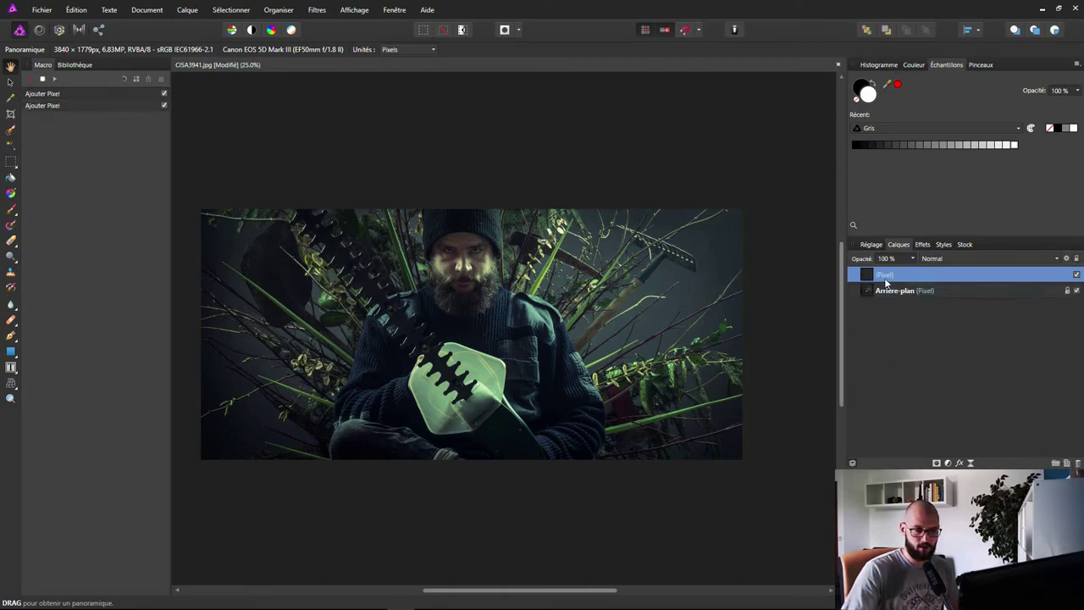
pyautogui.doubleClick(886, 275)
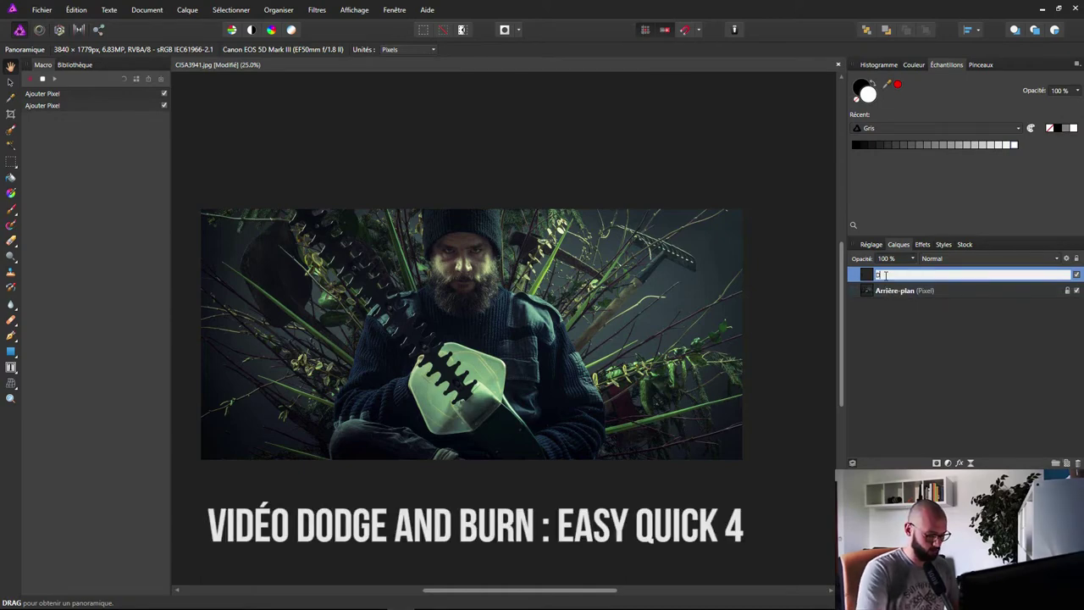
pyautogui.write('D&')
pyautogui.write('ge a')
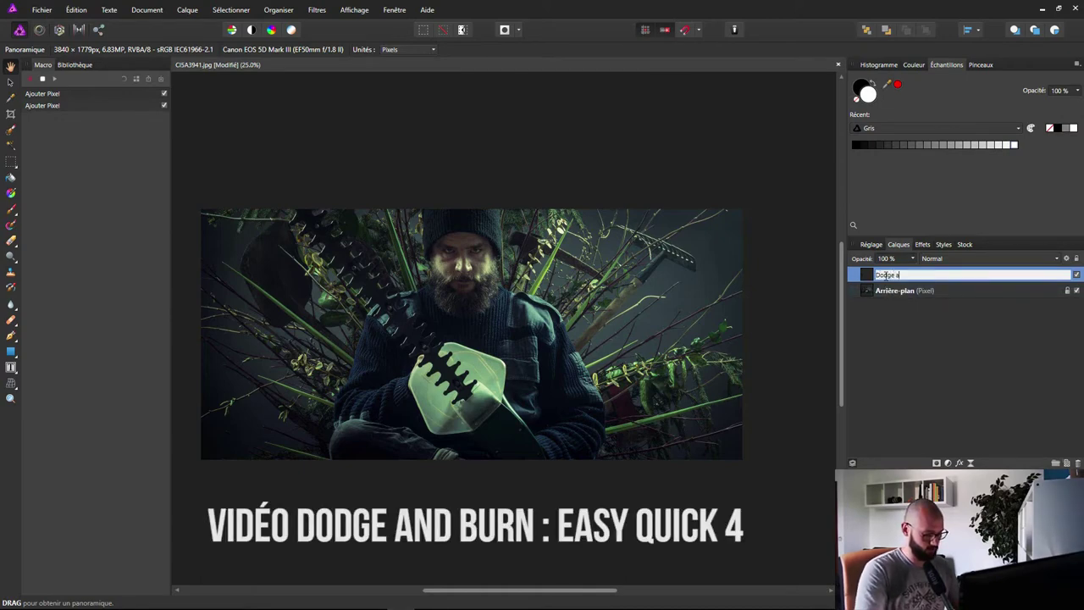
pyautogui.write('nd Bu')
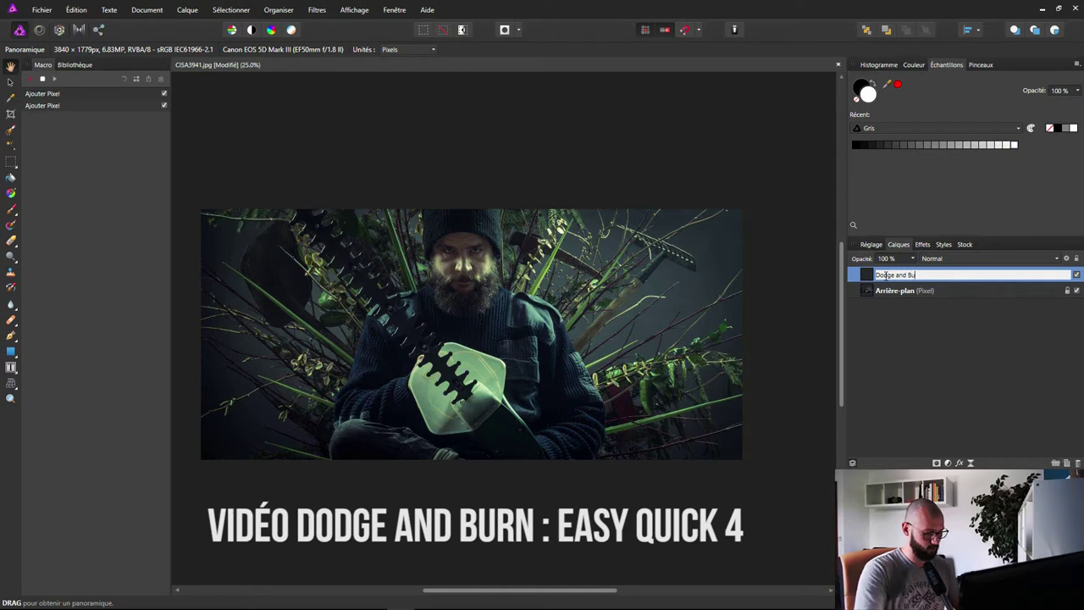
pyautogui.write('rn')
pyautogui.press('Return')
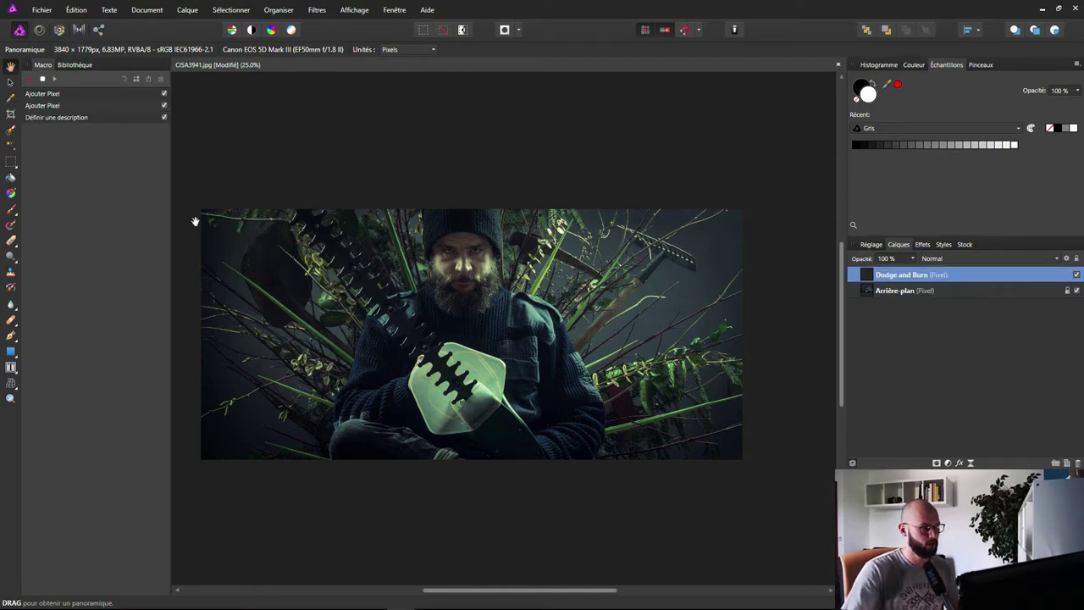
pyautogui.press('g')
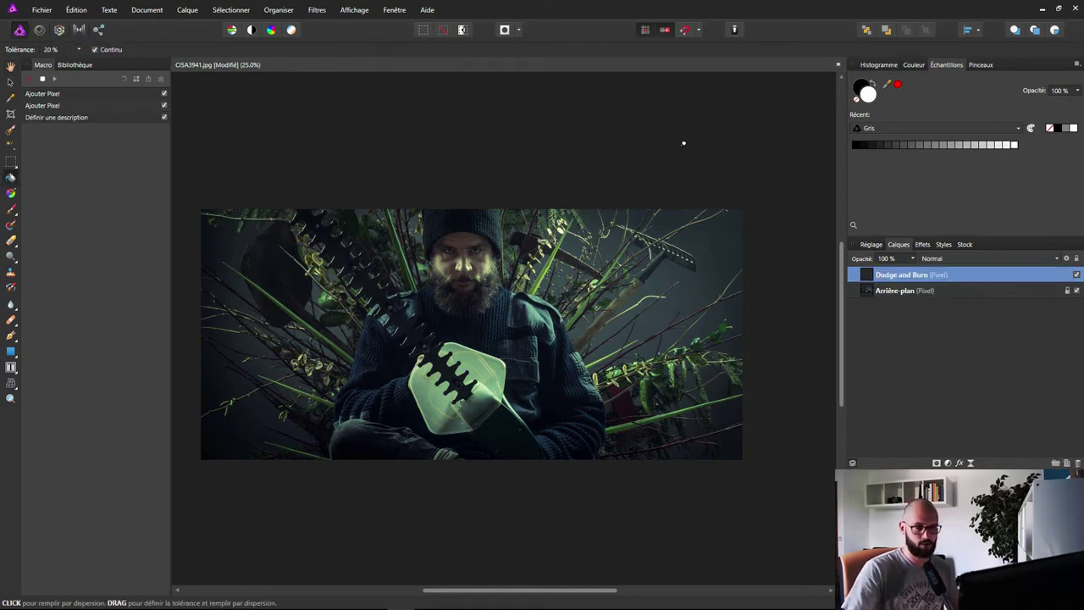
# Flood-fill the layer with Noir 50%, set blend mode Lumière tamisée, and stop recording
pyautogui.click(937, 150)
pyautogui.click(487, 295)
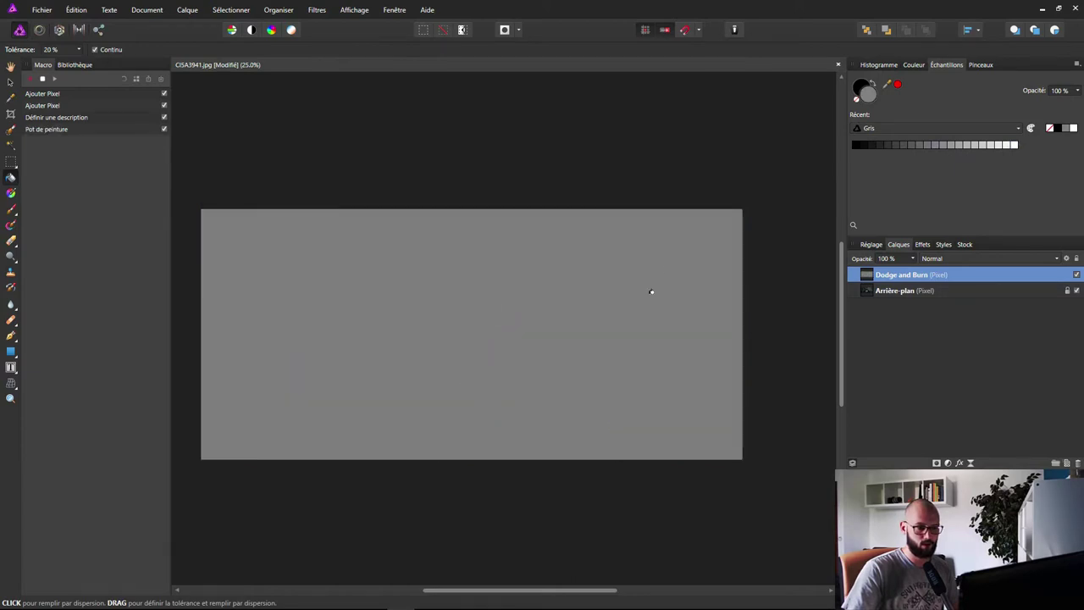
pyautogui.click(941, 258)
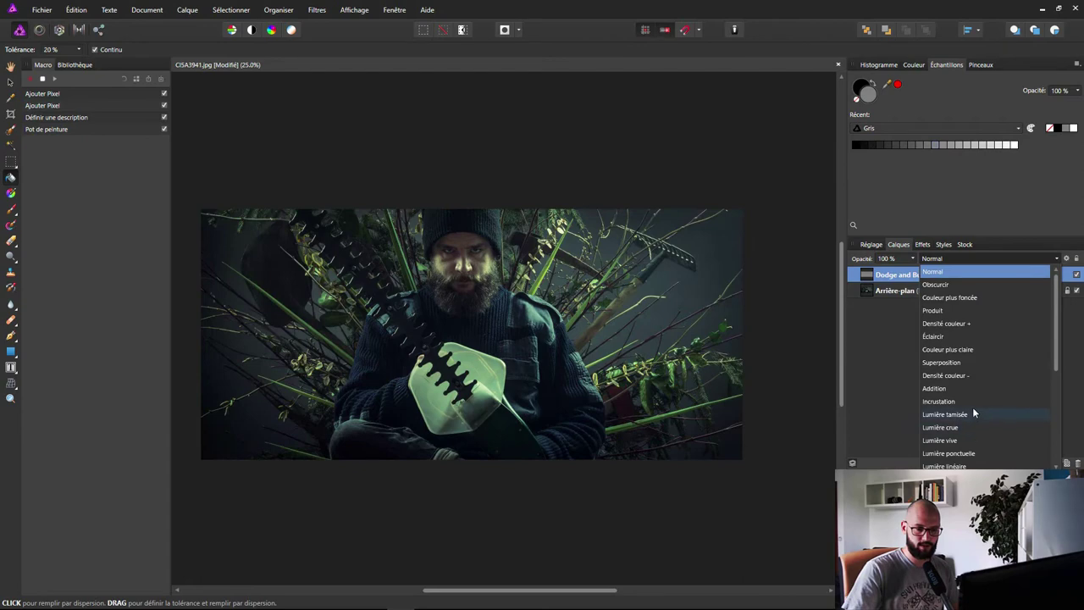
pyautogui.click(968, 413)
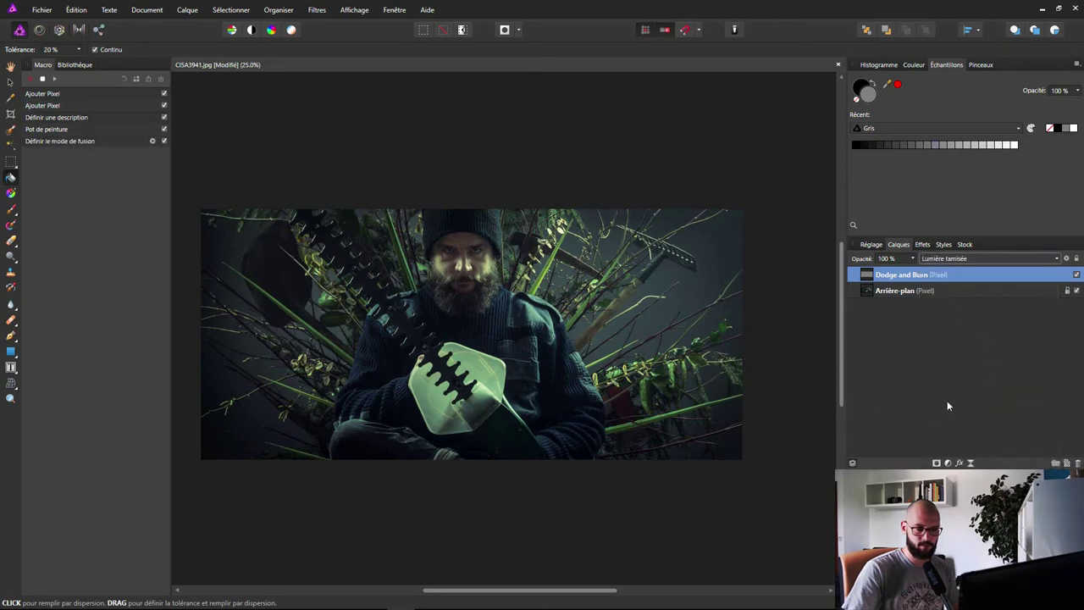
pyautogui.click(44, 79)
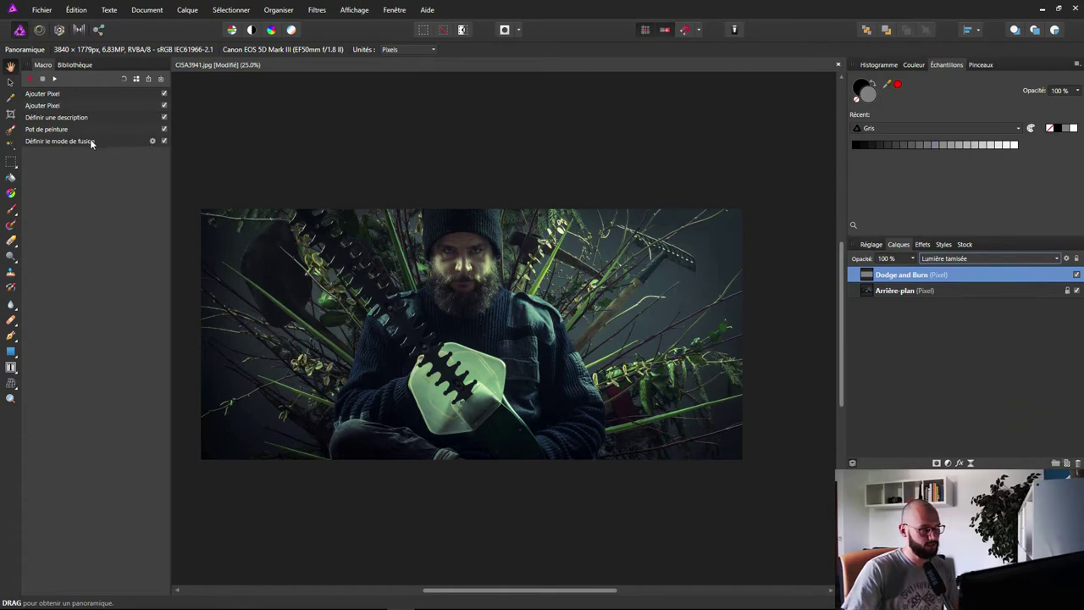
# Check the blend-mode step's gear settings, keeping it at Lumière tamisée
pyautogui.click(152, 141)
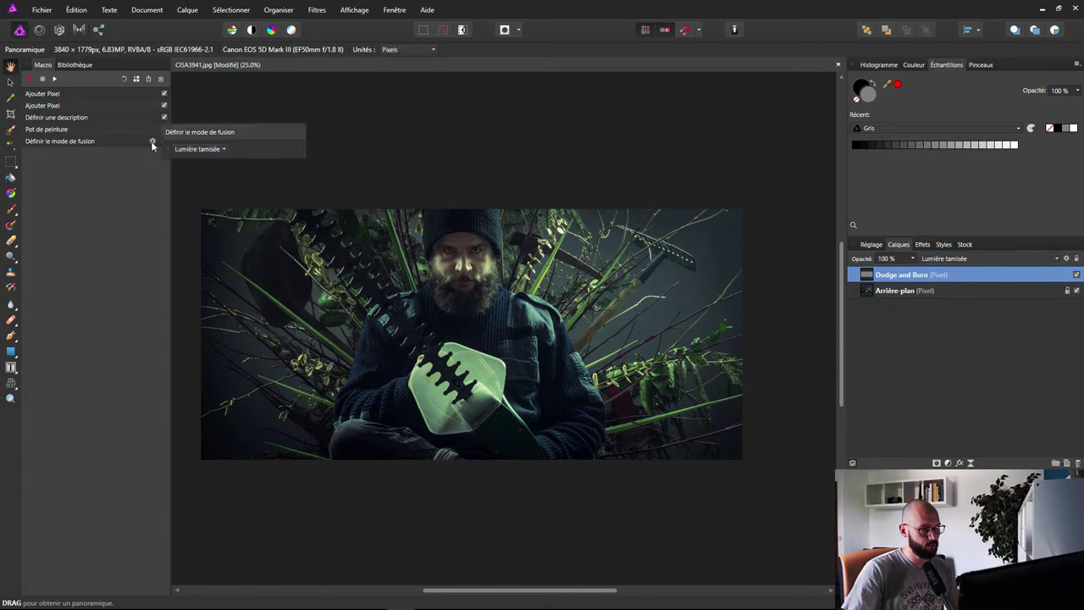
pyautogui.click(225, 151)
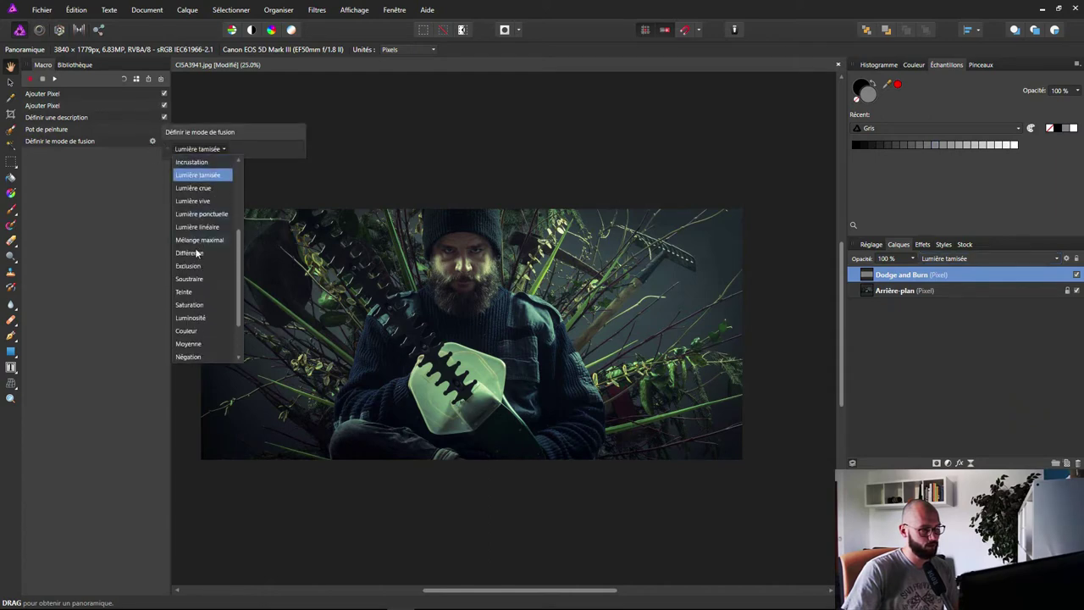
pyautogui.click(199, 175)
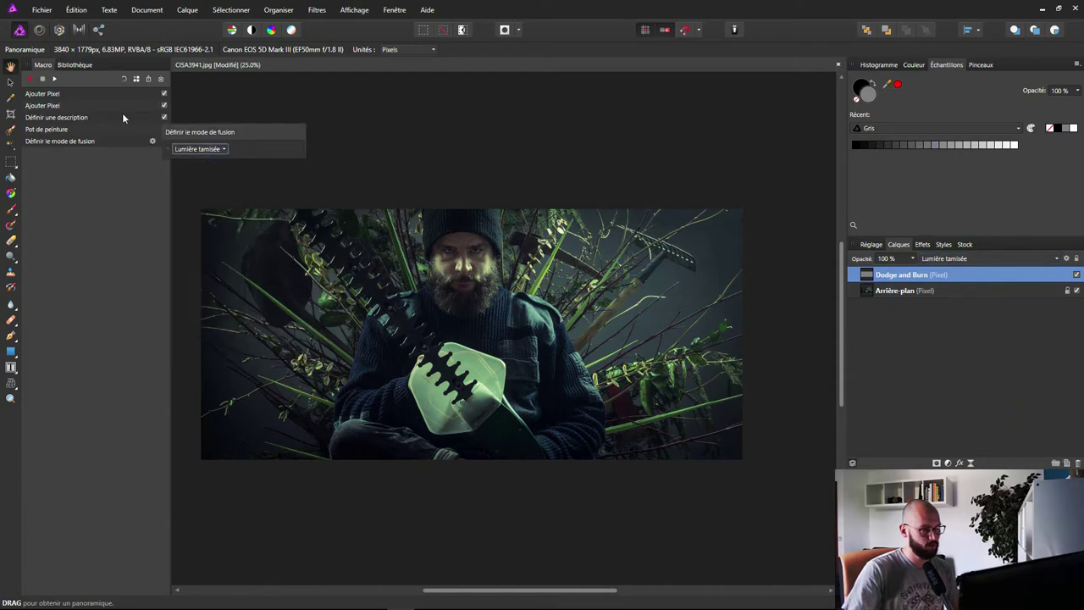
pyautogui.click(94, 146)
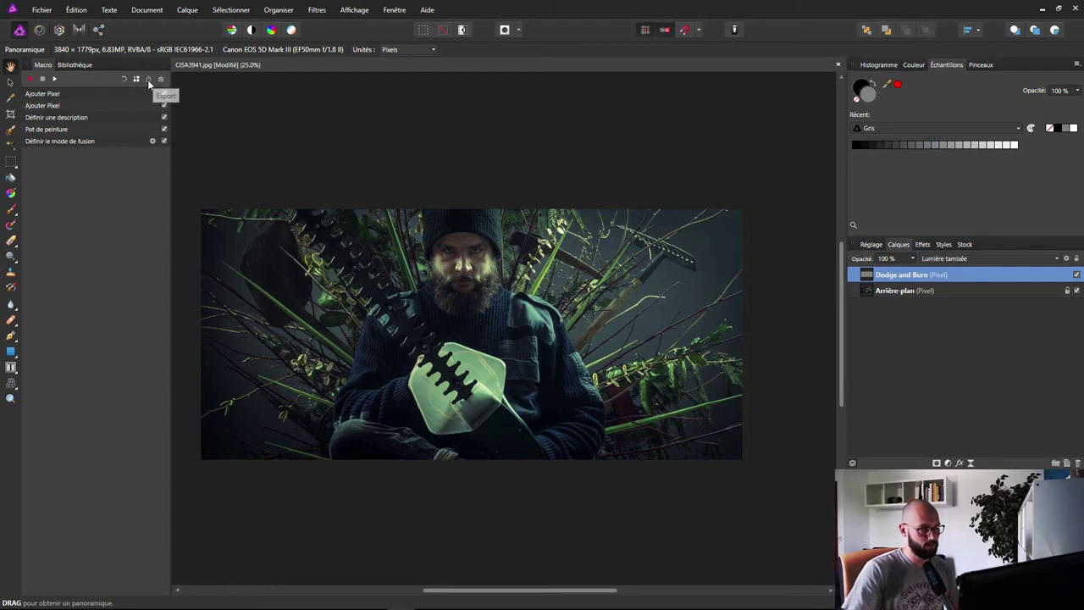
# Export the recorded macro to Bureau as 'dodge and burn'
pyautogui.click(148, 79)
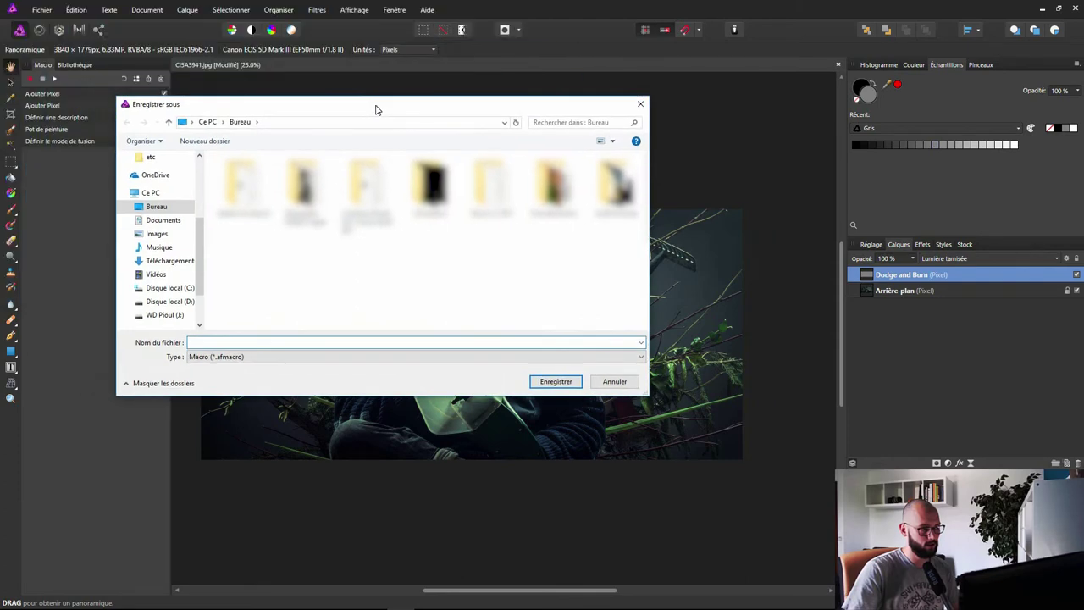
pyautogui.write('do')
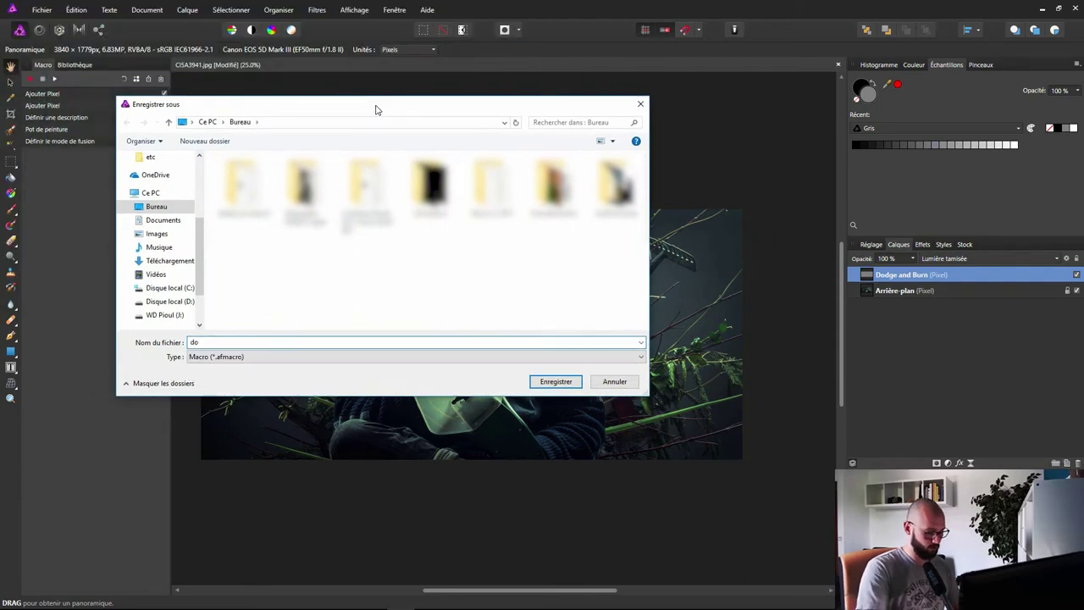
pyautogui.write('dge and ')
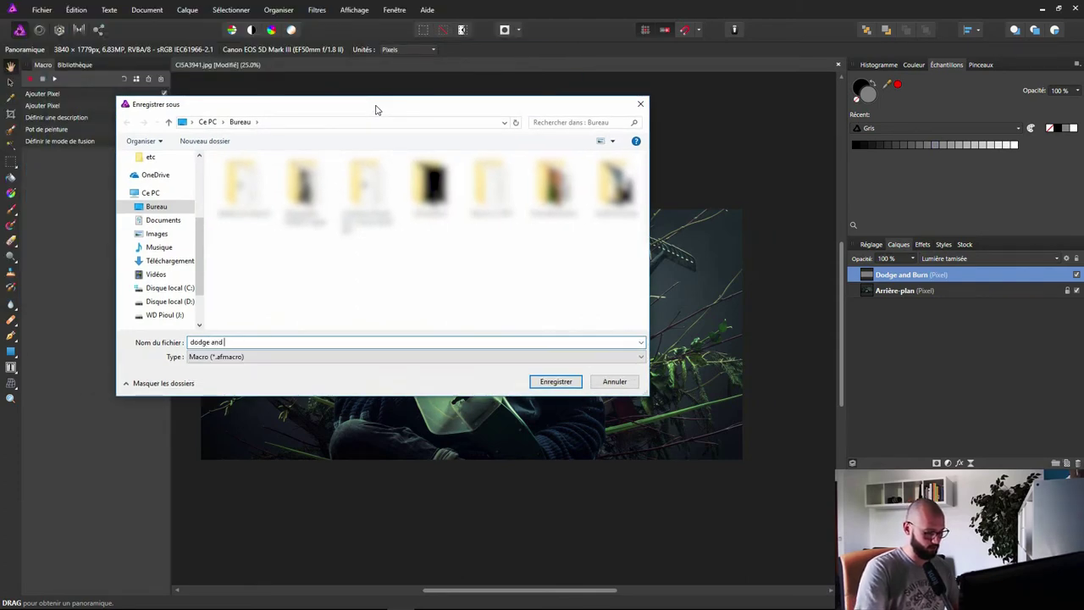
pyautogui.write('burn')
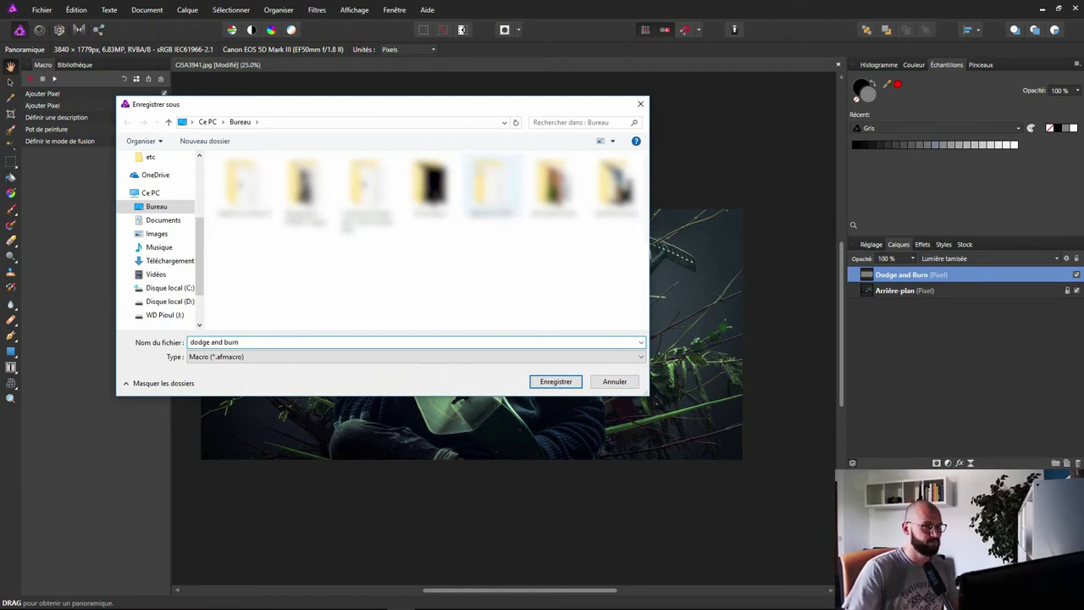
pyautogui.moveTo(157, 206)
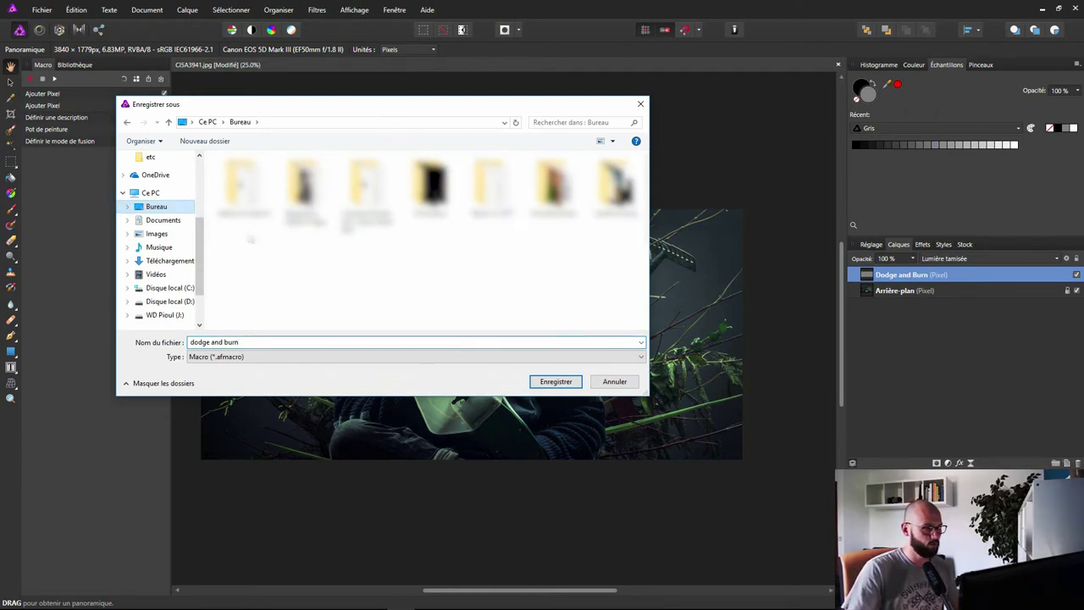
pyautogui.click(546, 385)
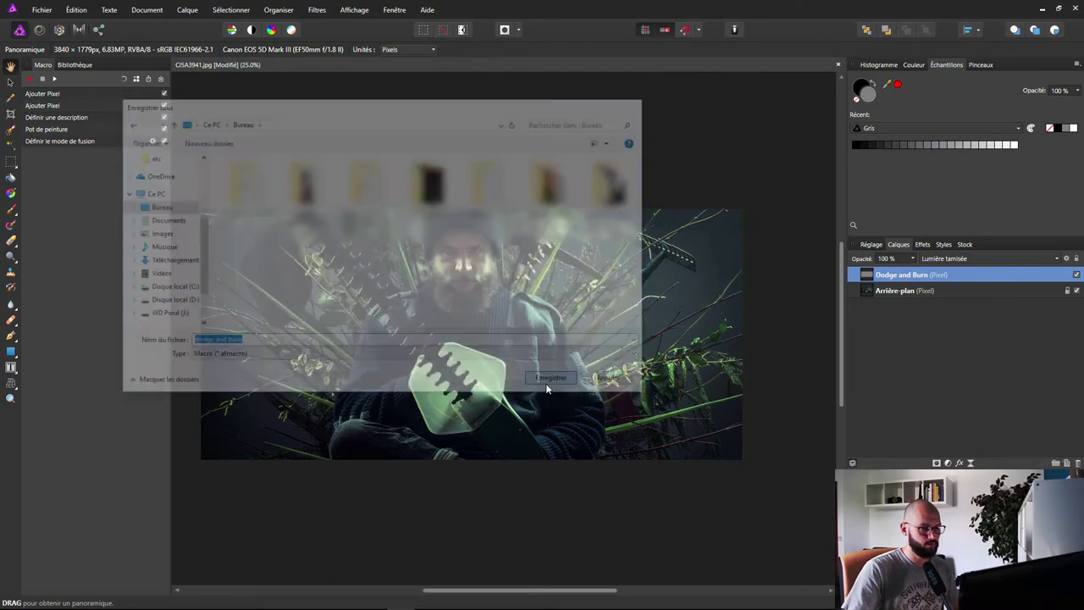
# Move the dodge and burn .afmacro icon to the desktop's top centre, then return to Affinity Photo
pyautogui.click(1040, 10)
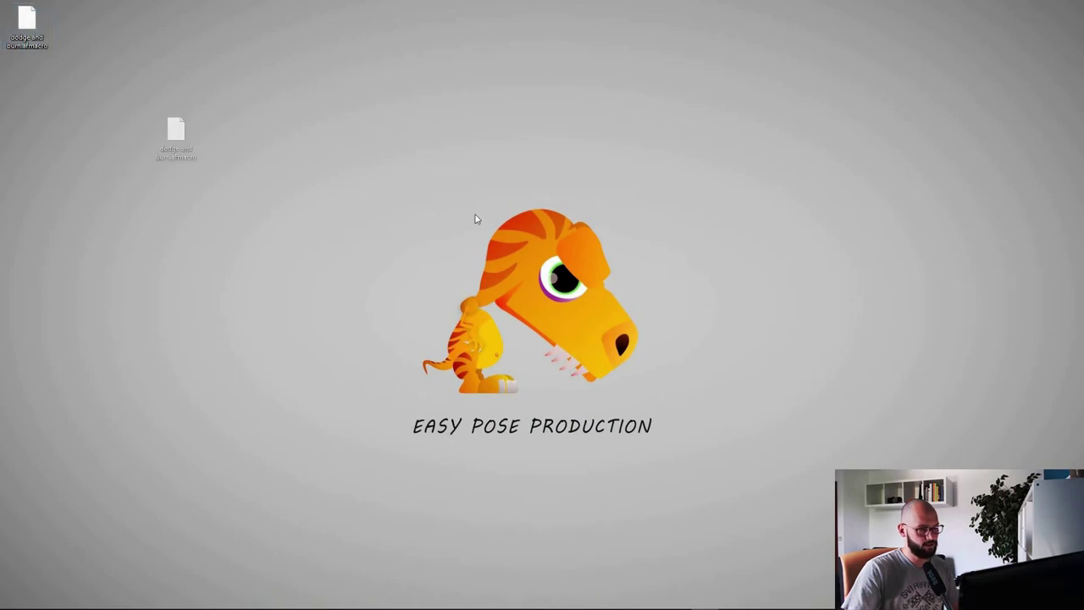
pyautogui.moveTo(176, 135); pyautogui.dragTo(654, 133)
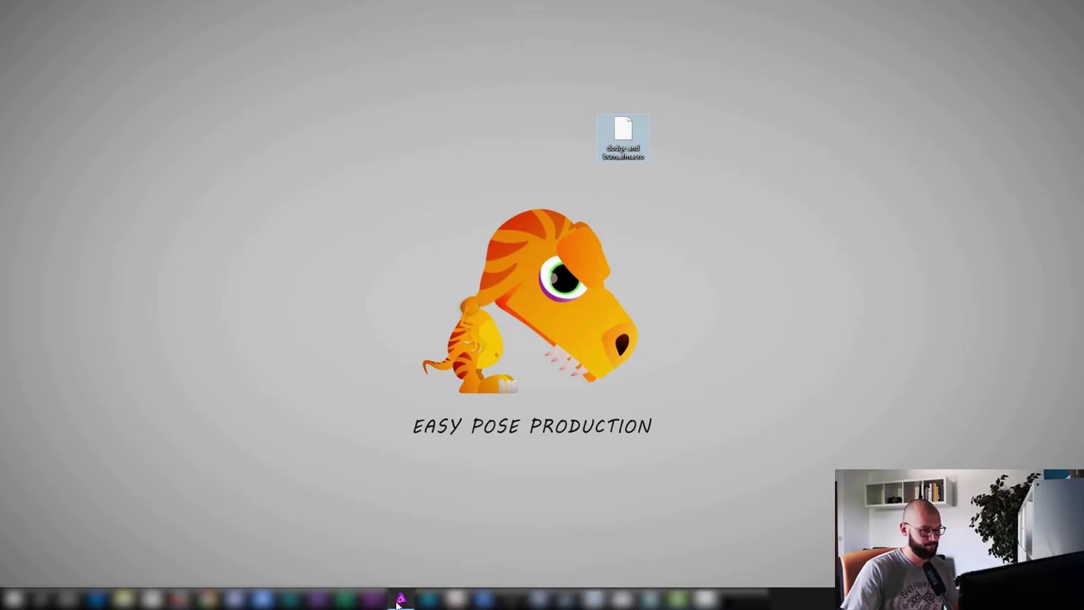
pyautogui.click(400, 600)
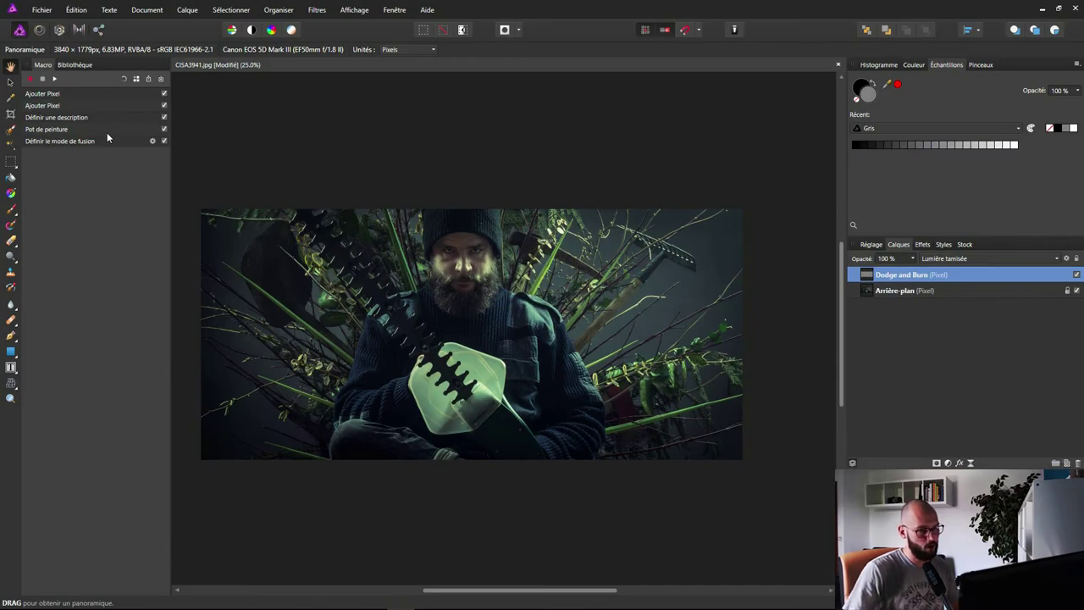
# Delete the Dodge and Burn layer, test-play and undo the macro, and disable its first Ajouter Pixel step
pyautogui.press('Delete')
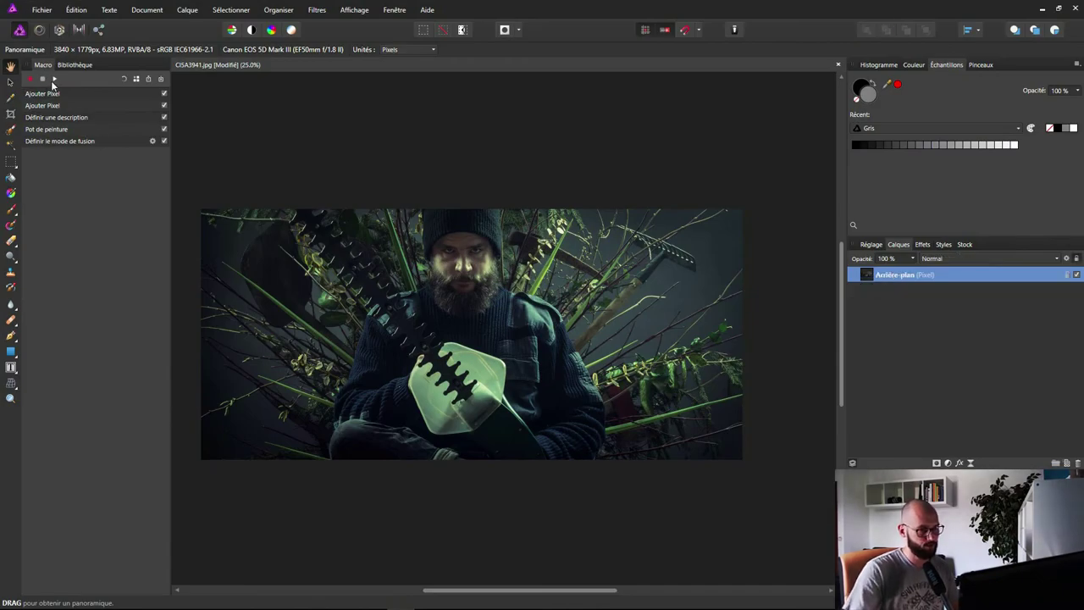
pyautogui.click(55, 80)
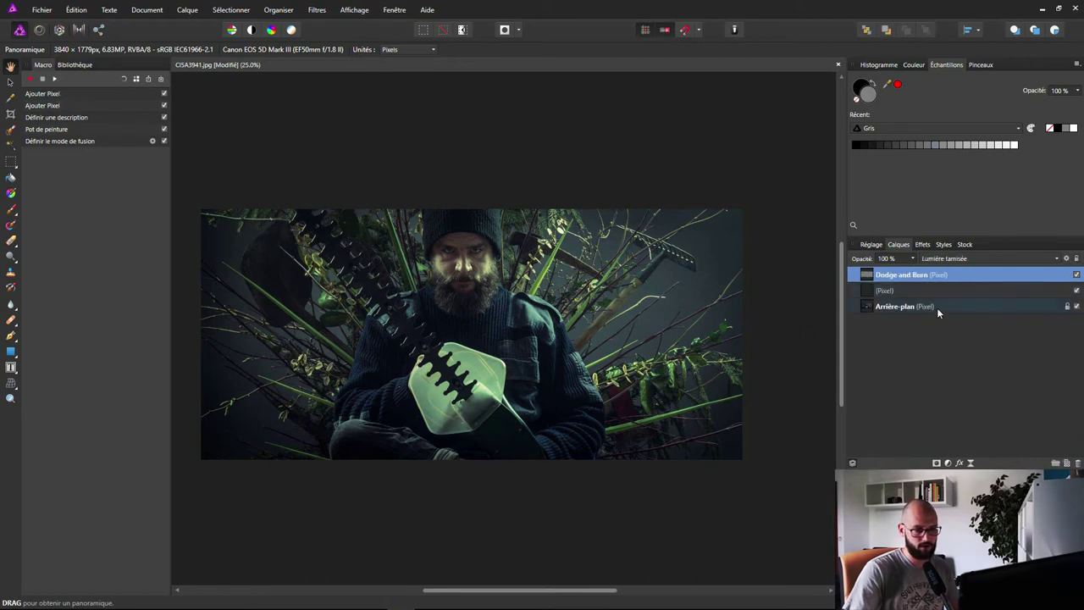
pyautogui.press('Delete')
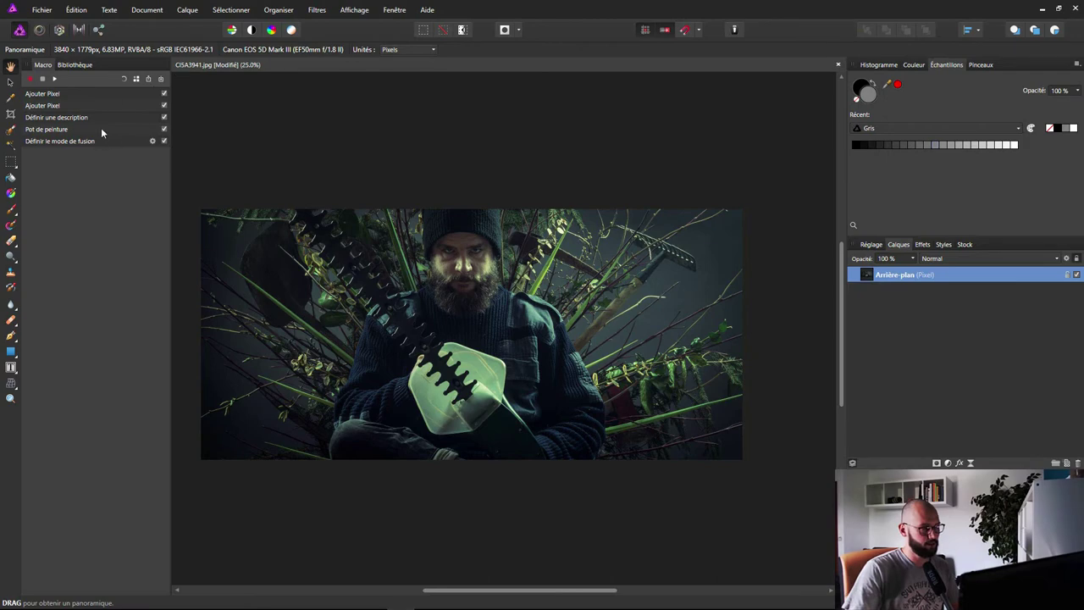
pyautogui.click(164, 94)
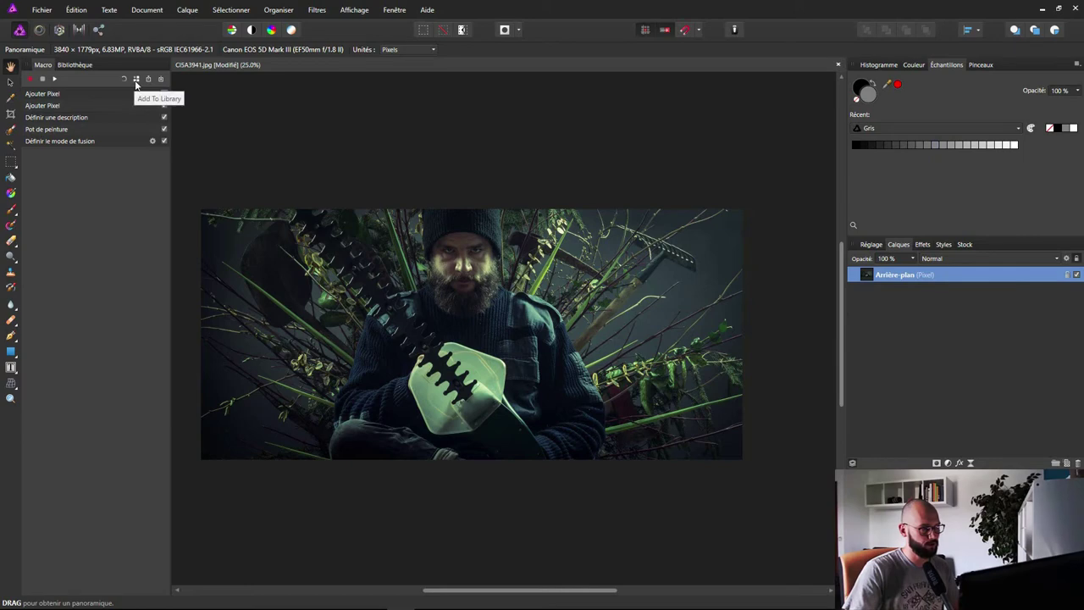
# Add the macro to the library as 'dodge and burn' under Courbe de reproduction des tons
pyautogui.click(136, 79)
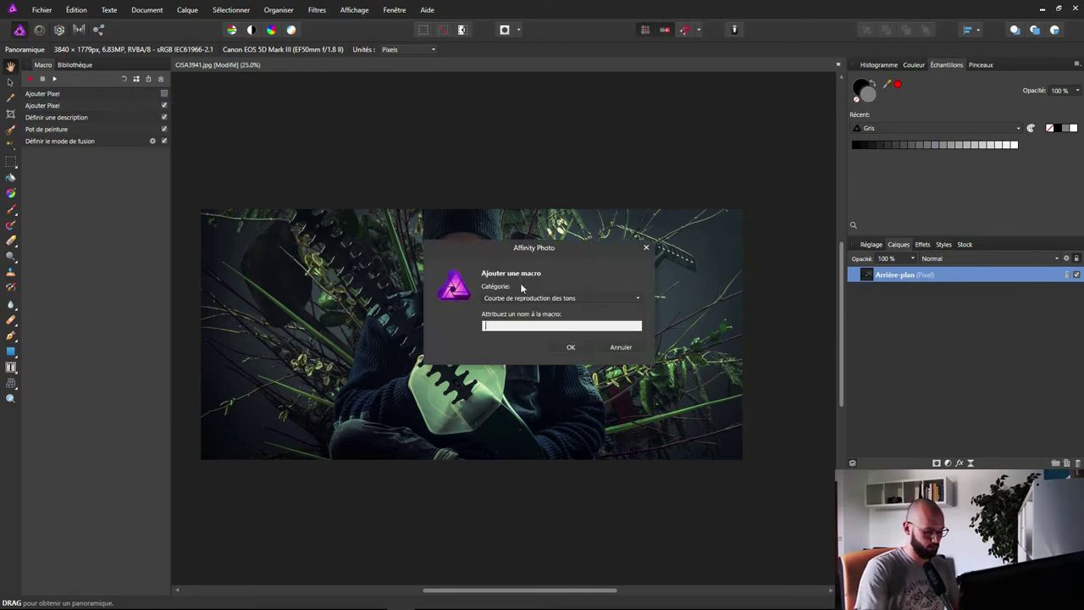
pyautogui.write('dodge and')
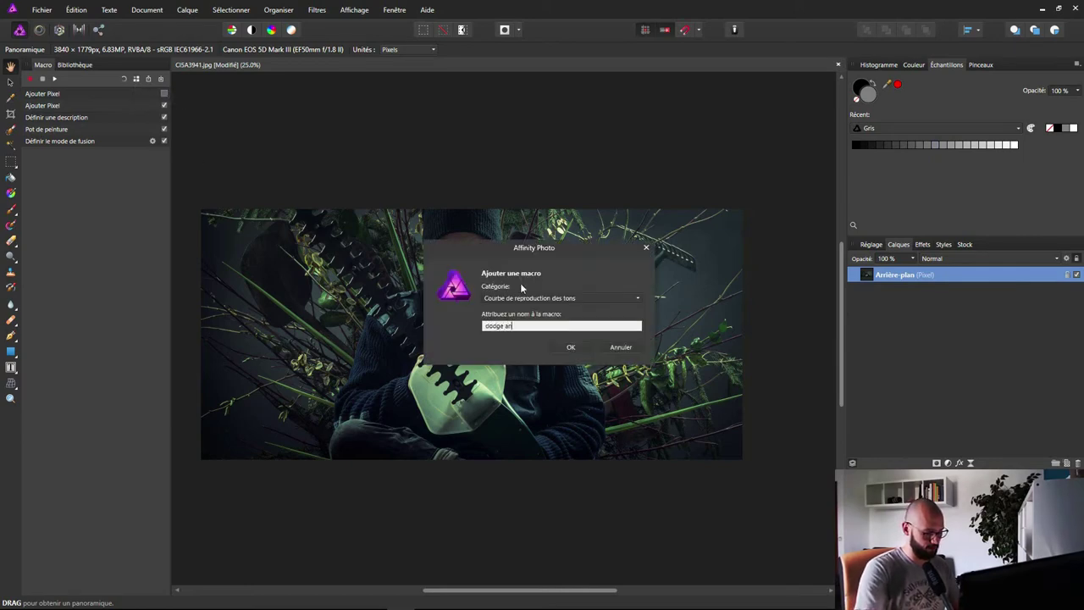
pyautogui.write(' burn')
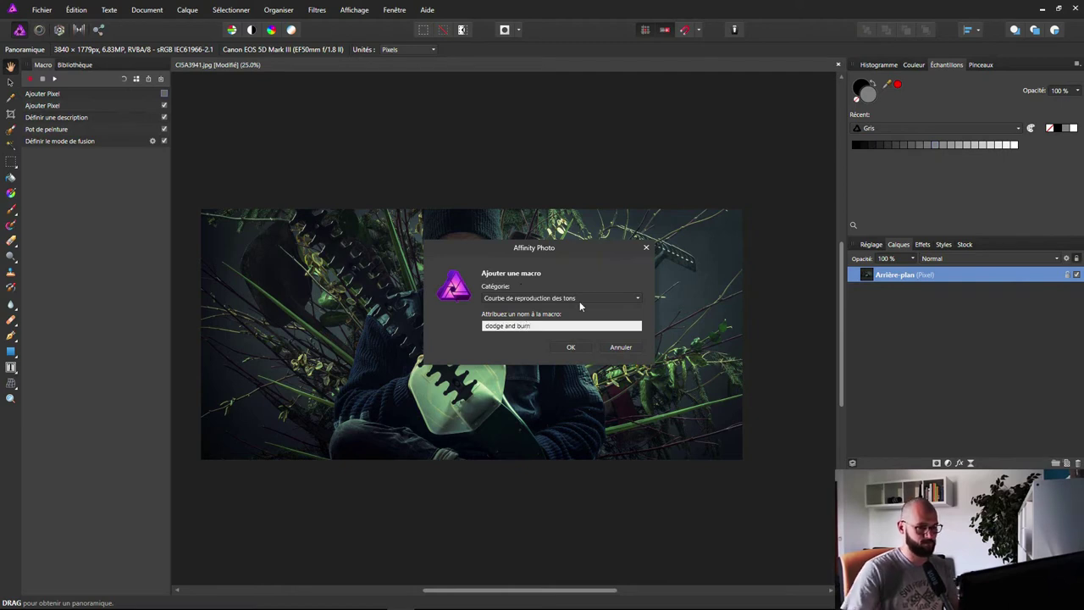
pyautogui.click(570, 348)
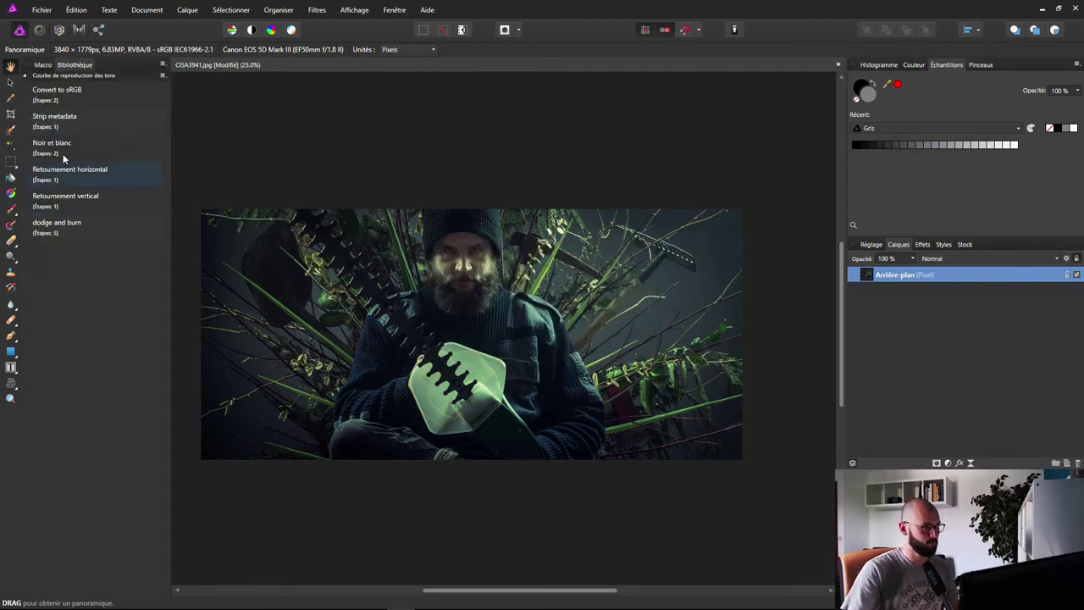
# Run dodge and burn from the library and toggle the layer blend mode Normal, then back to Lumière tamisée
pyautogui.click(70, 227)
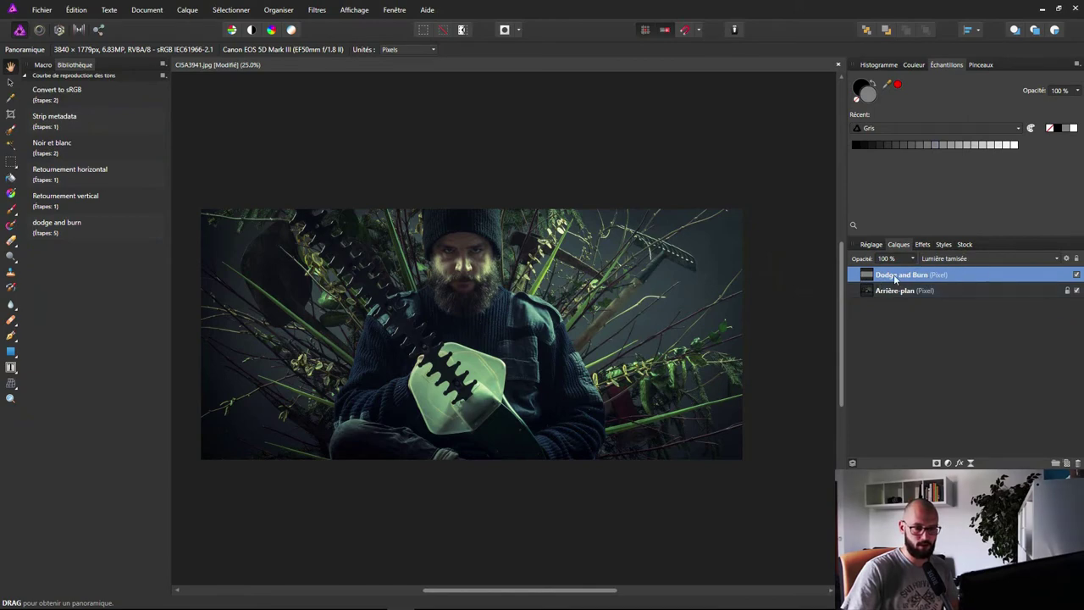
pyautogui.click(943, 258)
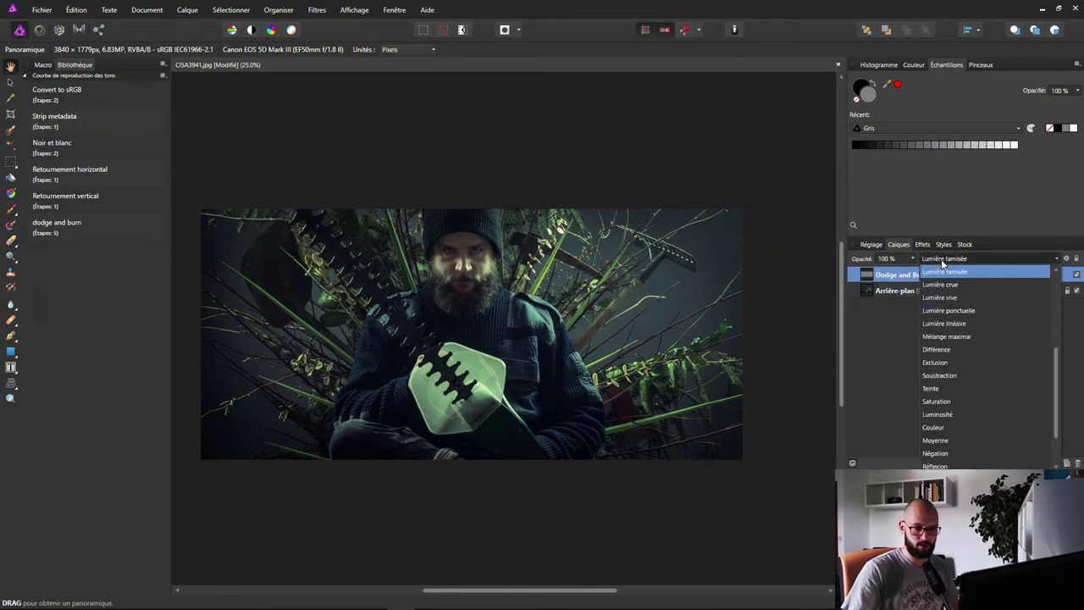
pyautogui.scroll(3, 944, 267)
pyautogui.scroll(2, 950, 271)
pyautogui.click(951, 271)
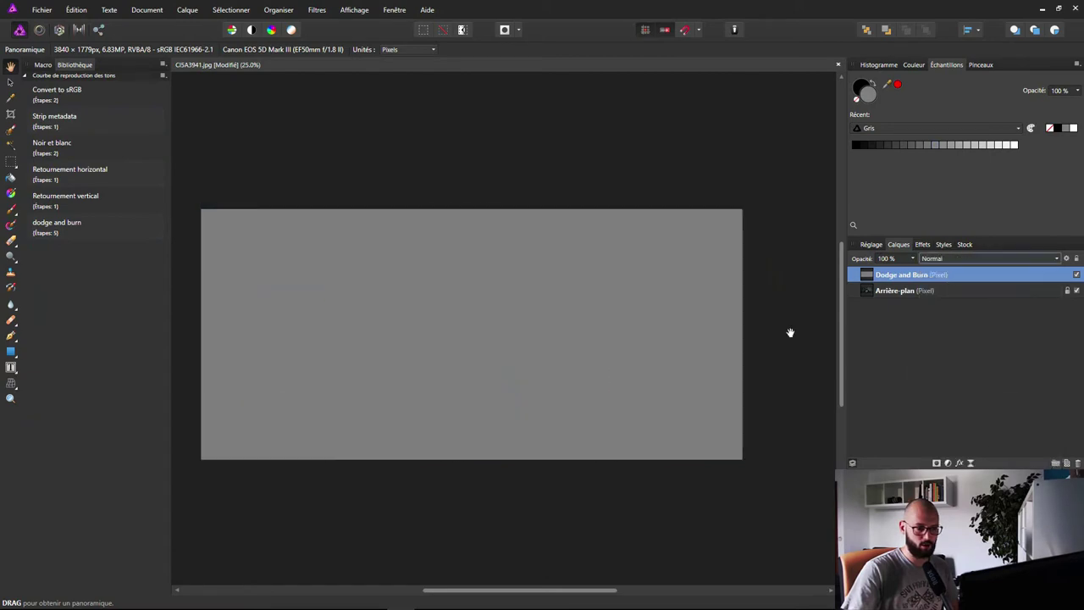
pyautogui.click(947, 258)
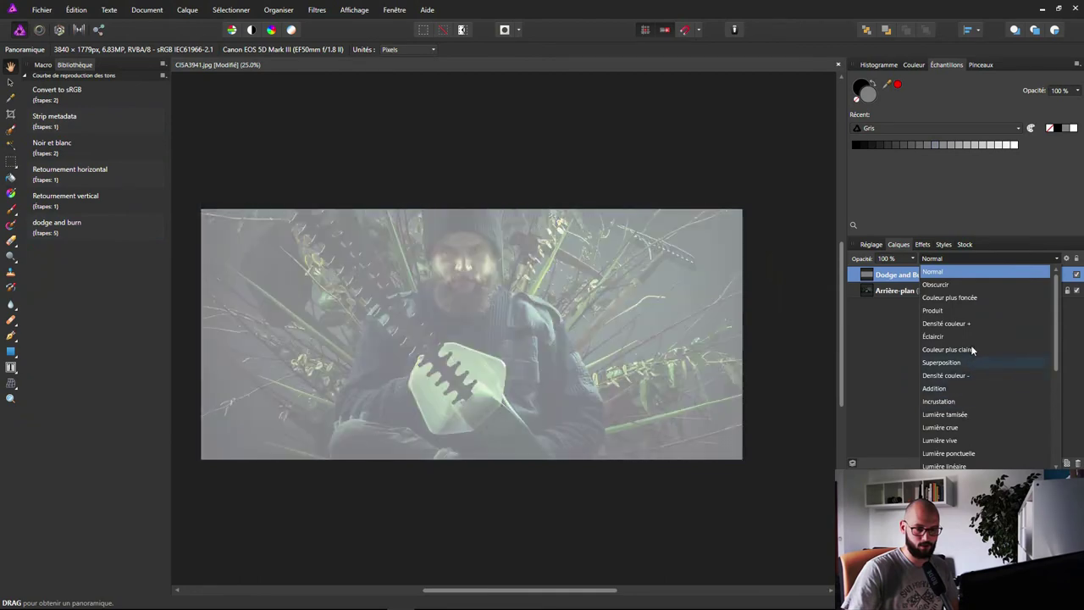
pyautogui.click(963, 414)
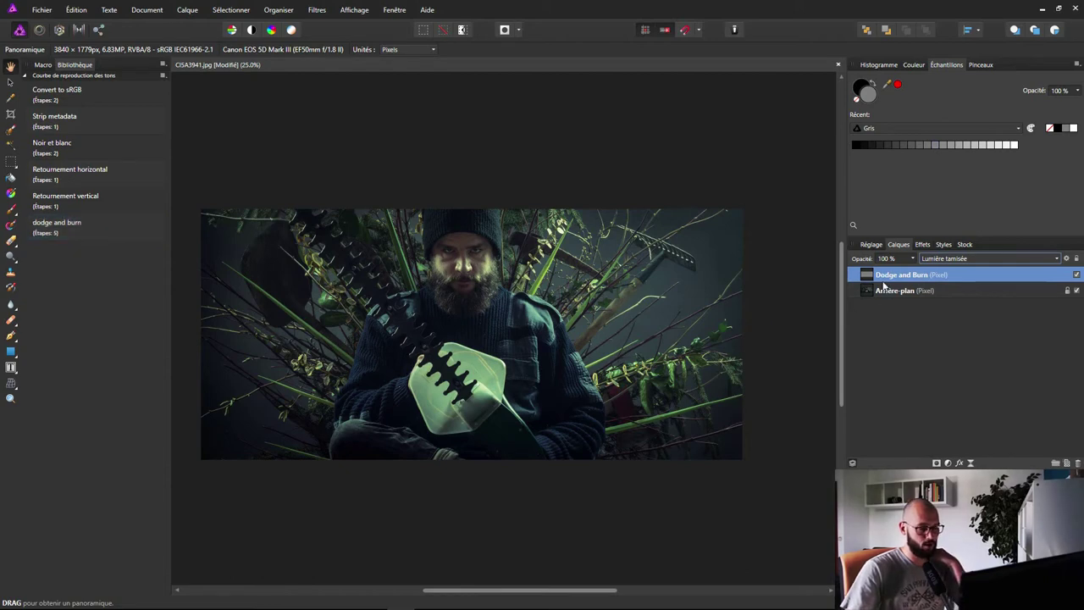
# Run the macro again, then select all three Dodge and Burn layers and delete them
pyautogui.click(98, 231)
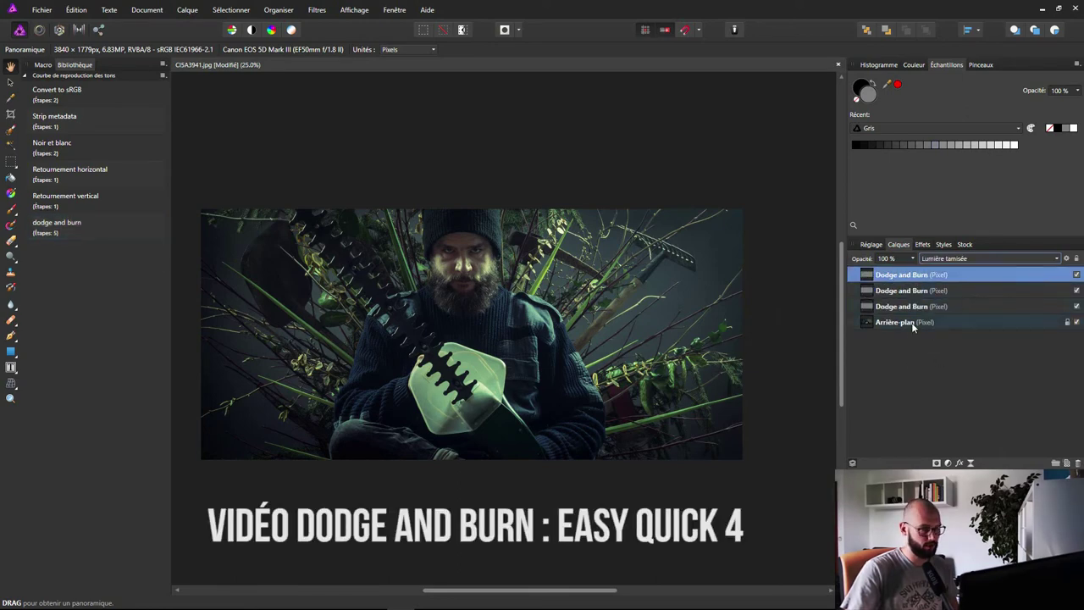
pyautogui.keyDown('shift'); pyautogui.click(911, 305); pyautogui.keyUp('shift')
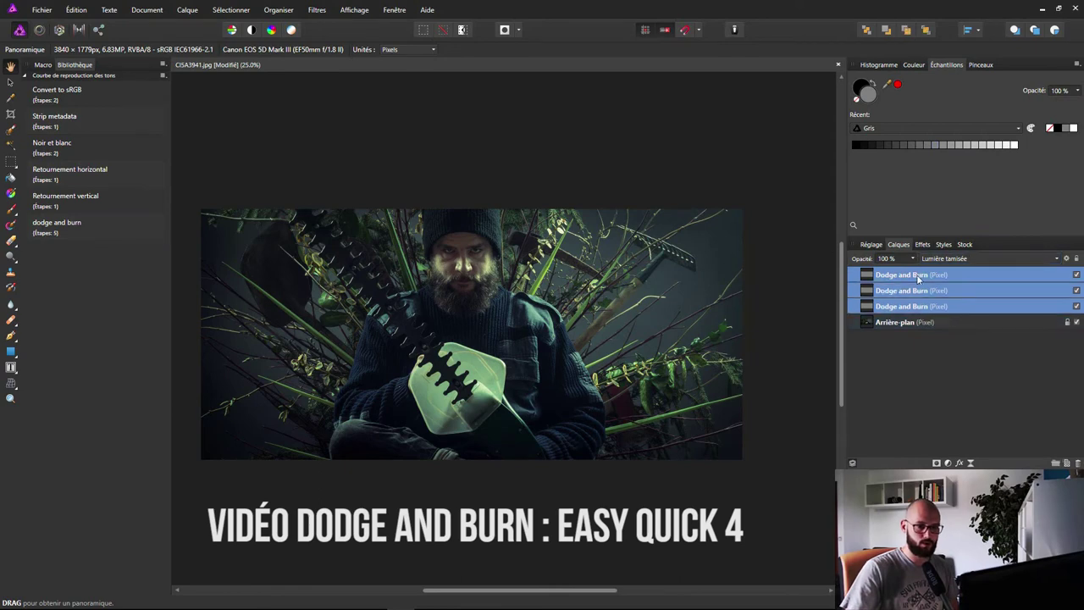
pyautogui.moveTo(919, 279); pyautogui.dragTo(1076, 462)
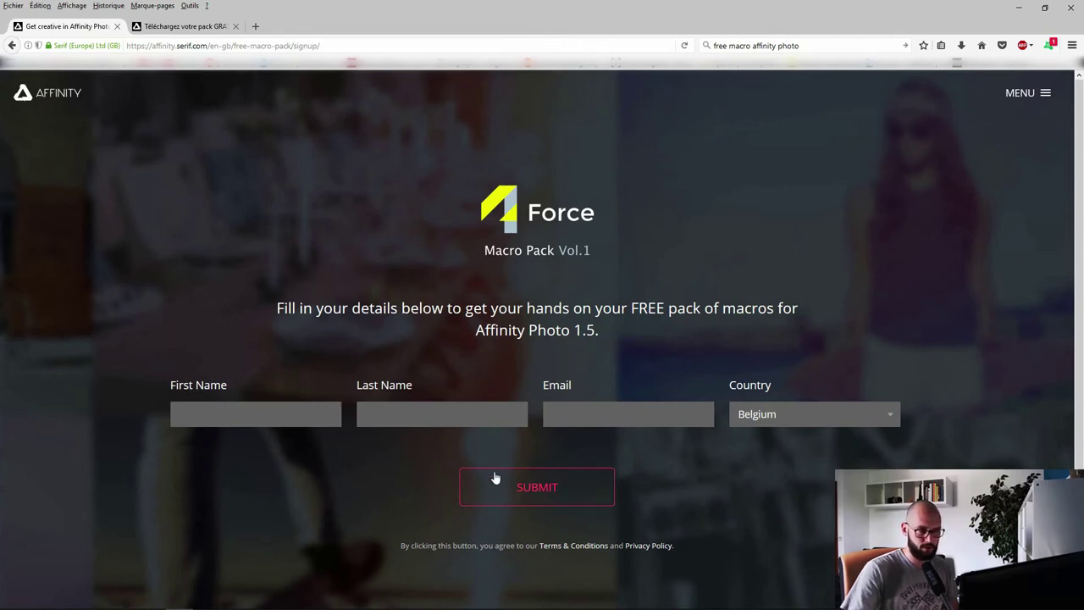
# Go to the Force Macro Pack Vol.1 download page in Firefox, then minimize the browser
pyautogui.click(204, 29)
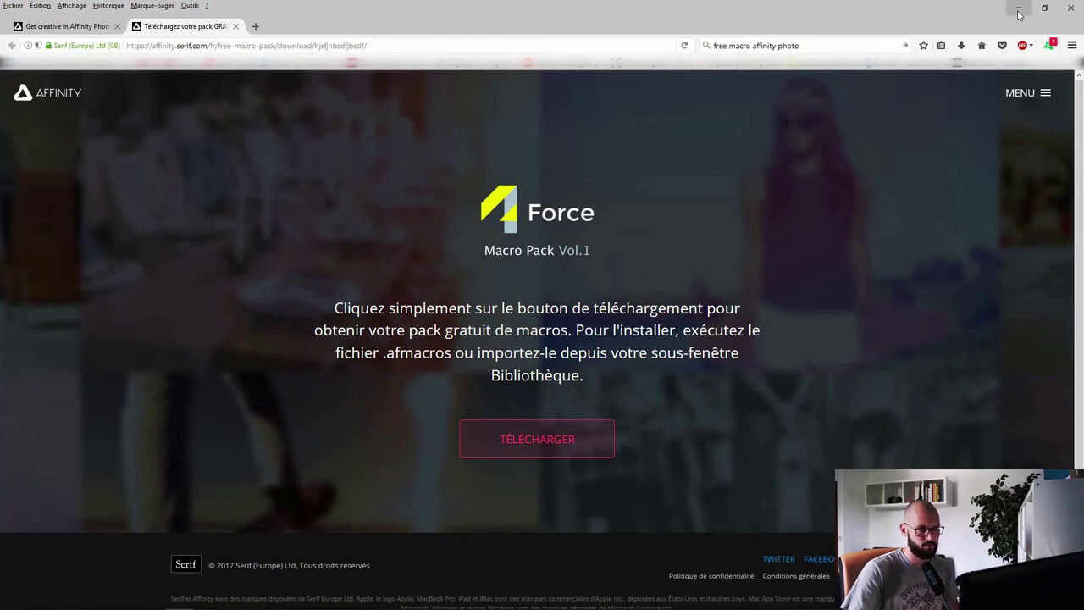
pyautogui.click(1018, 15)
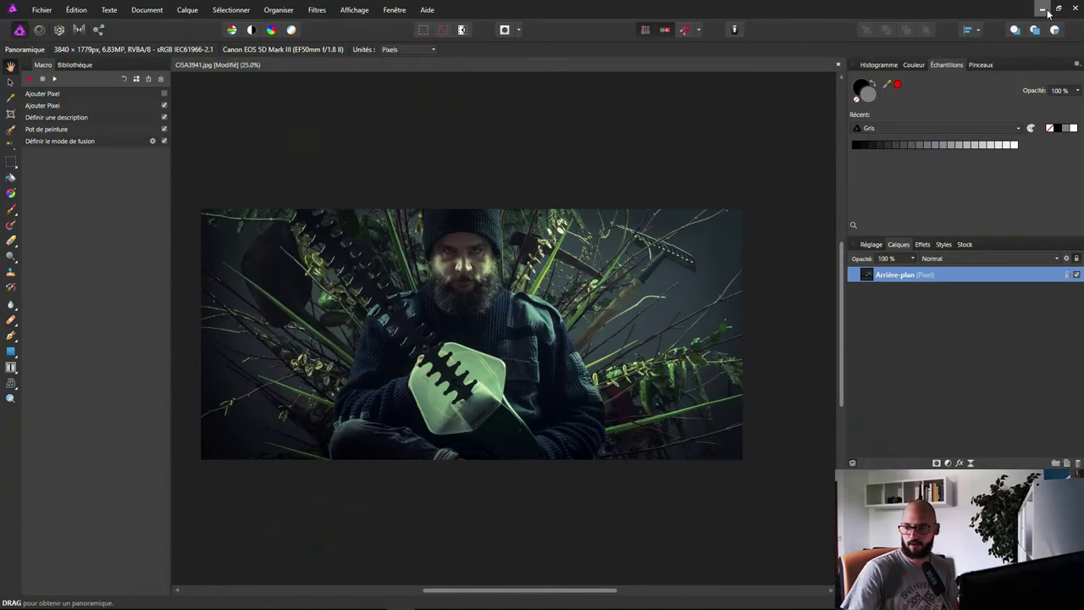
# Extract the macro pack zip onto the desktop to get Distortions, Image Styles and Light Leaks .afmacros files
pyautogui.click(1045, 10)
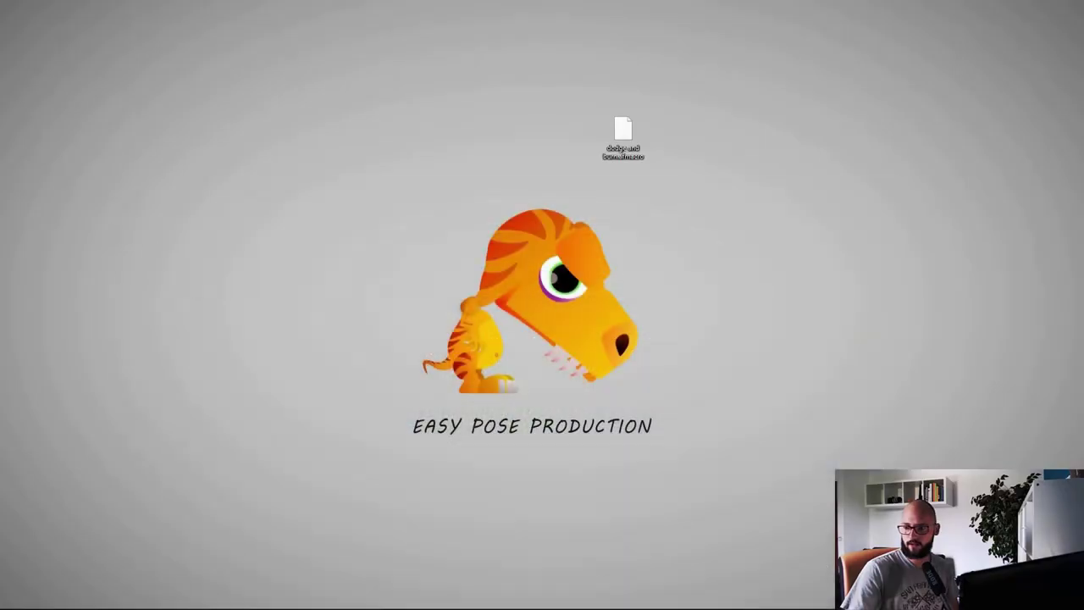
pyautogui.click(348, 183)
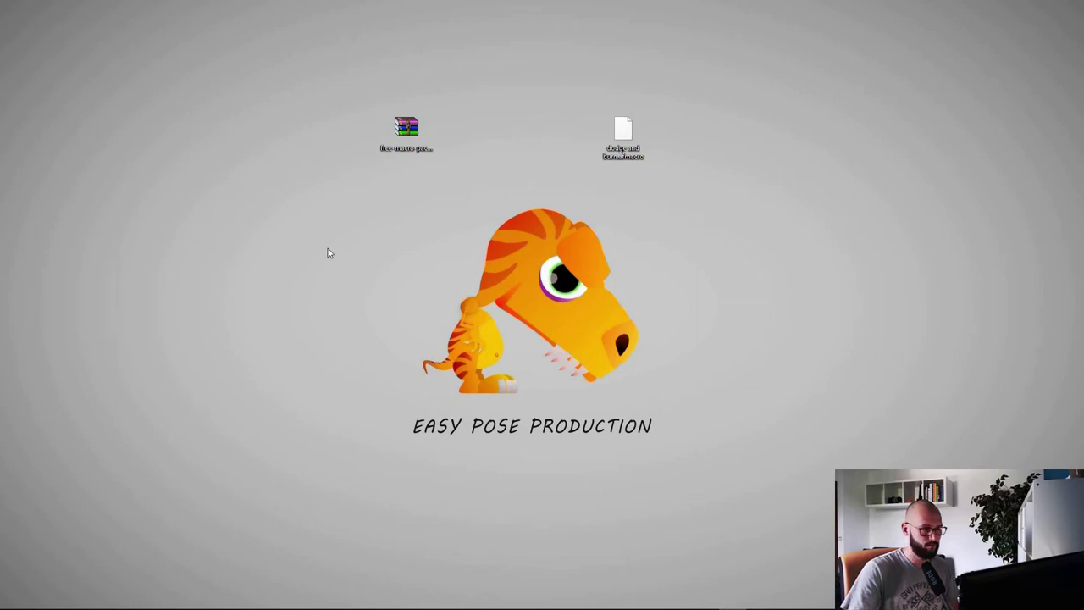
pyautogui.hotkey('ctrl', 'v')
pyautogui.click(409, 246)
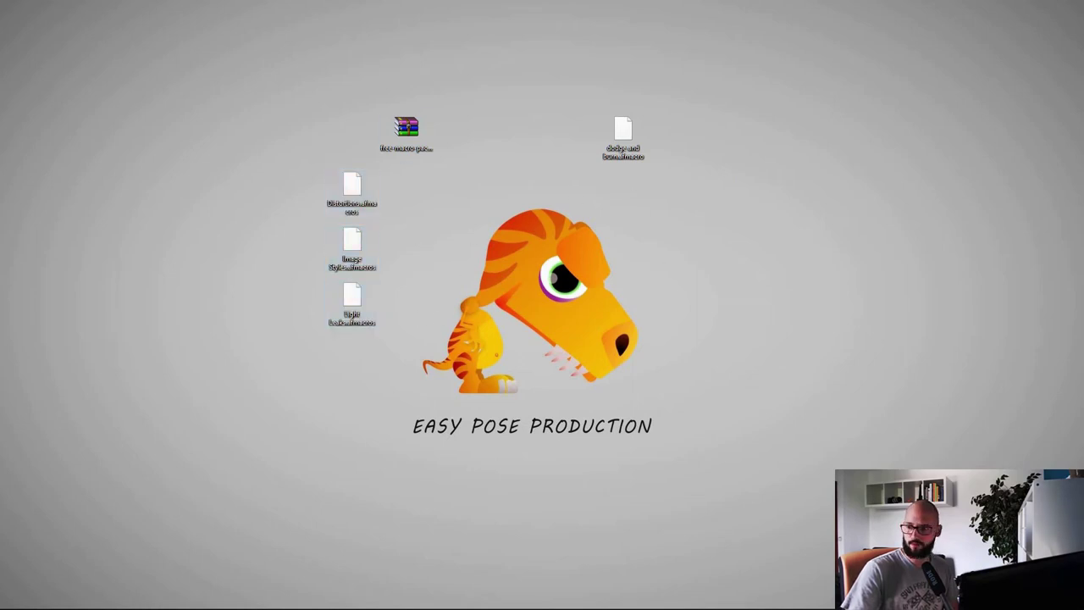
pyautogui.moveTo(400, 600)
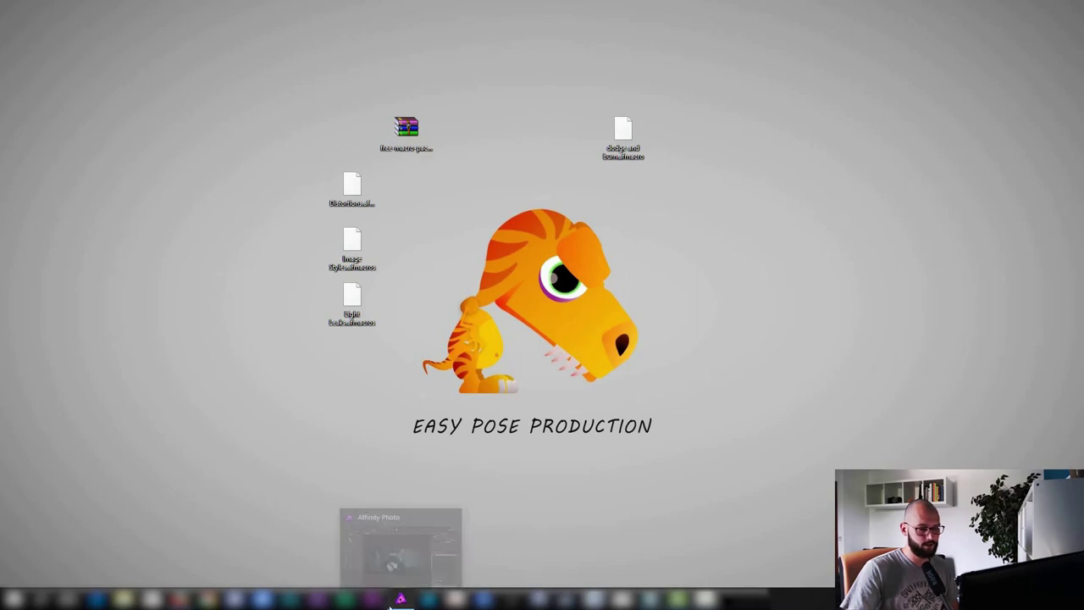
# Back in Affinity Photo, reset the recorded macro steps and open the Bibliothèque panel menu
pyautogui.click(400, 599)
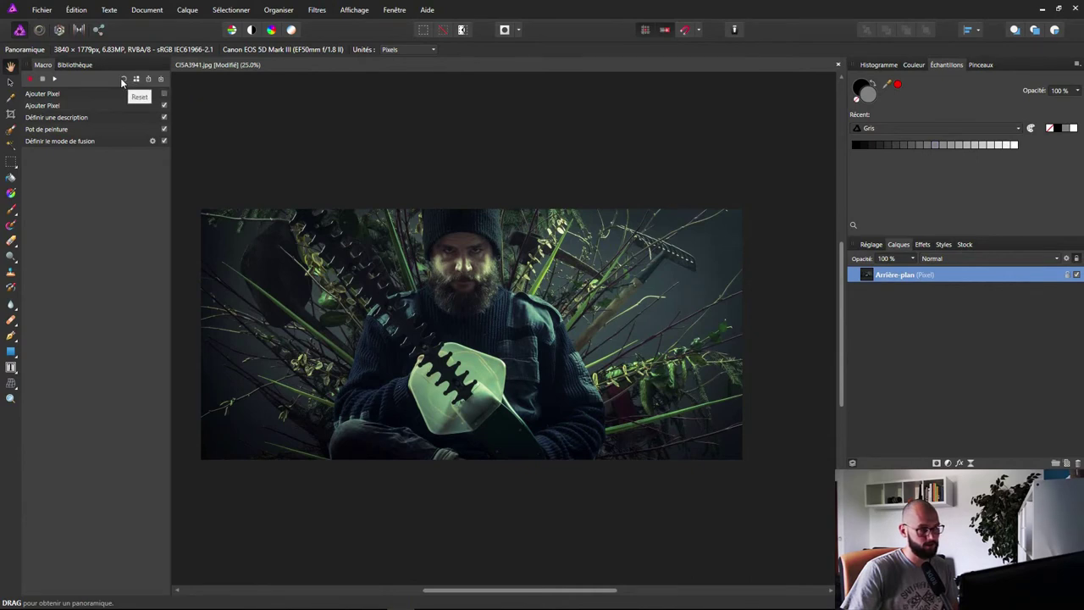
pyautogui.click(123, 80)
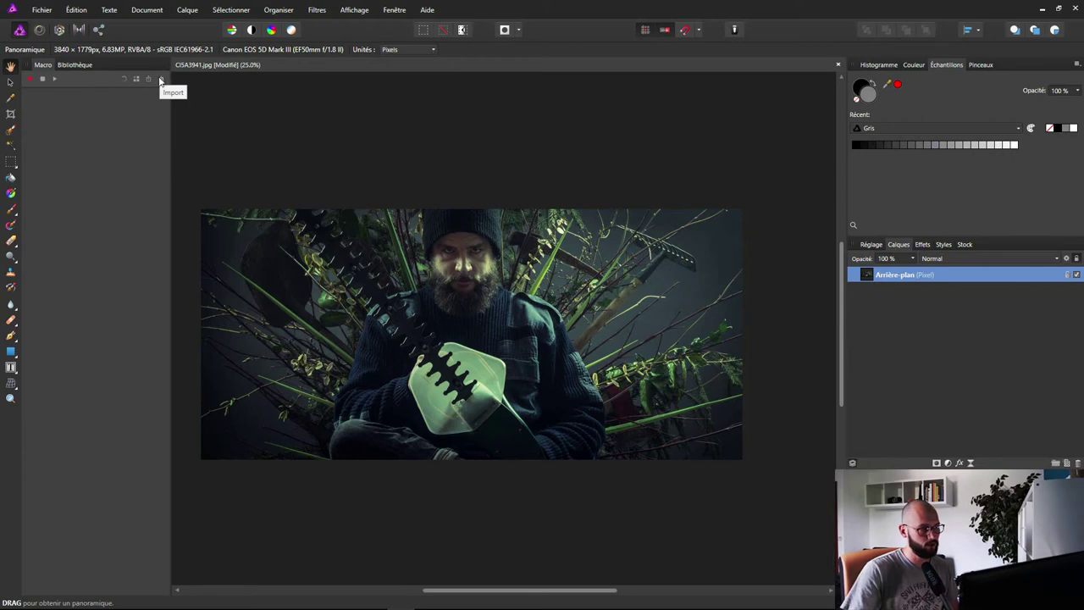
pyautogui.click(74, 65)
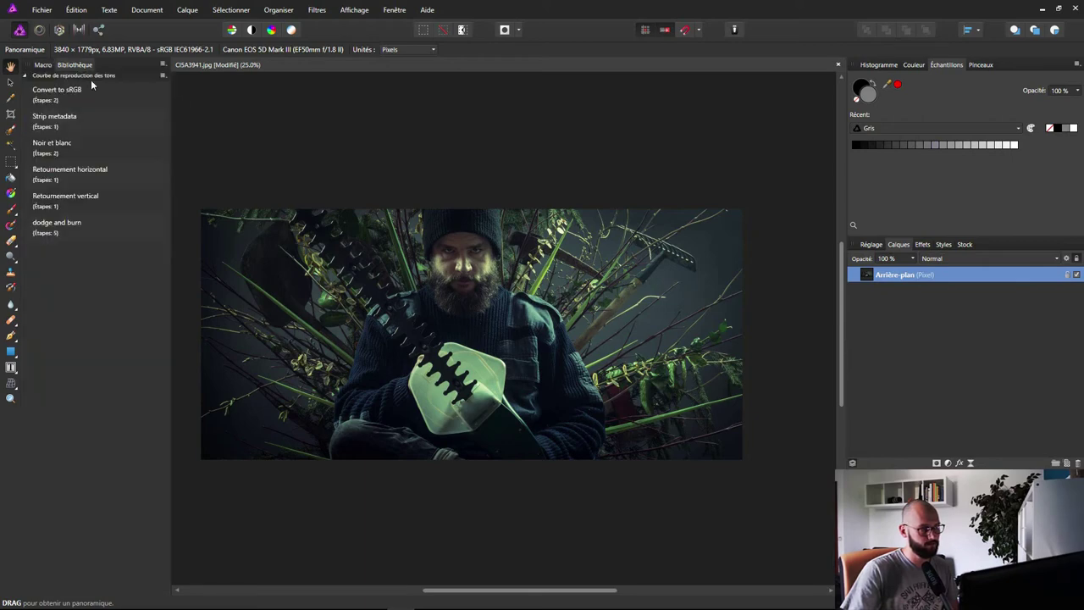
pyautogui.click(164, 69)
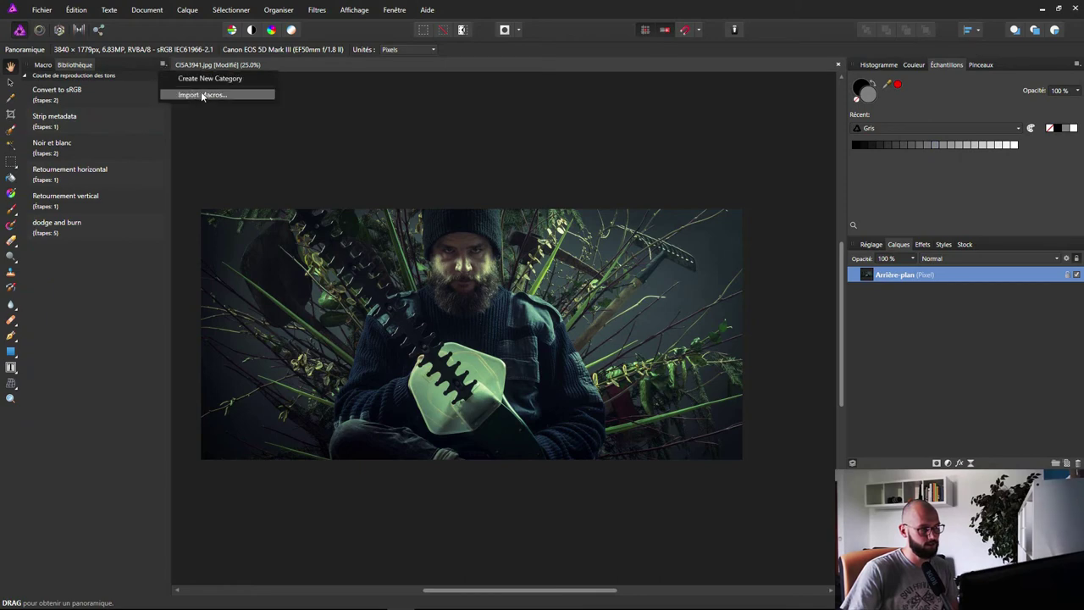
# Import the Distortions and Image Styles .afmacros packs into the macro library
pyautogui.click(230, 95)
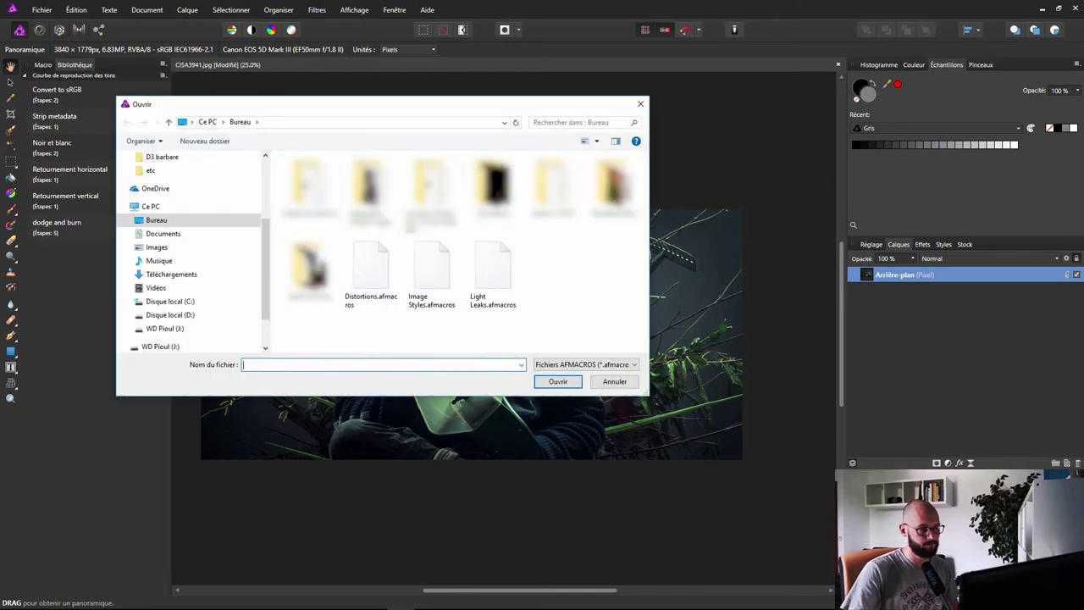
pyautogui.click(382, 277)
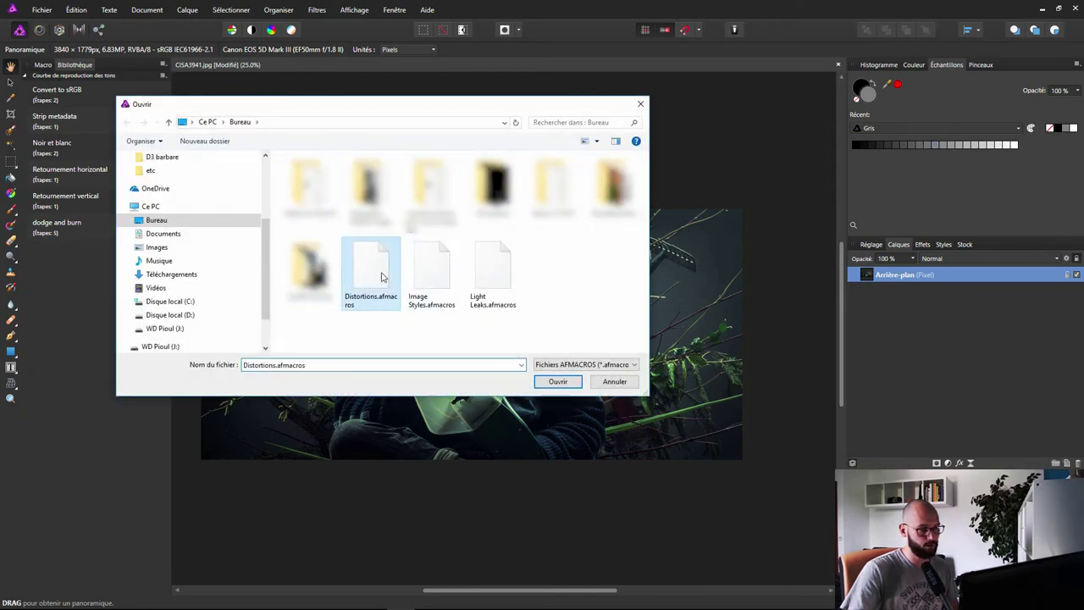
pyautogui.click(558, 382)
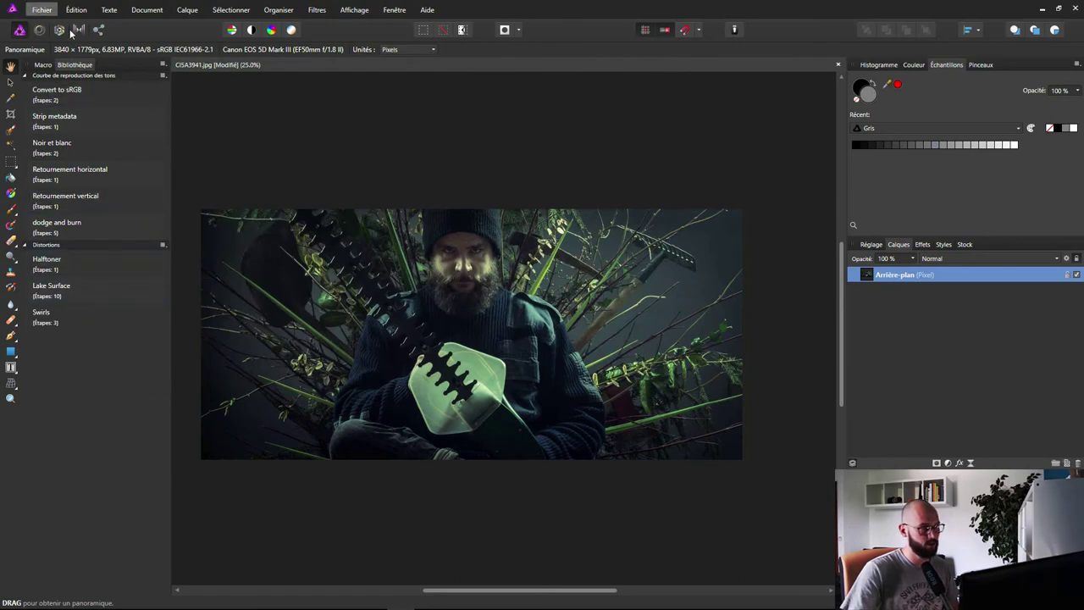
pyautogui.click(166, 63)
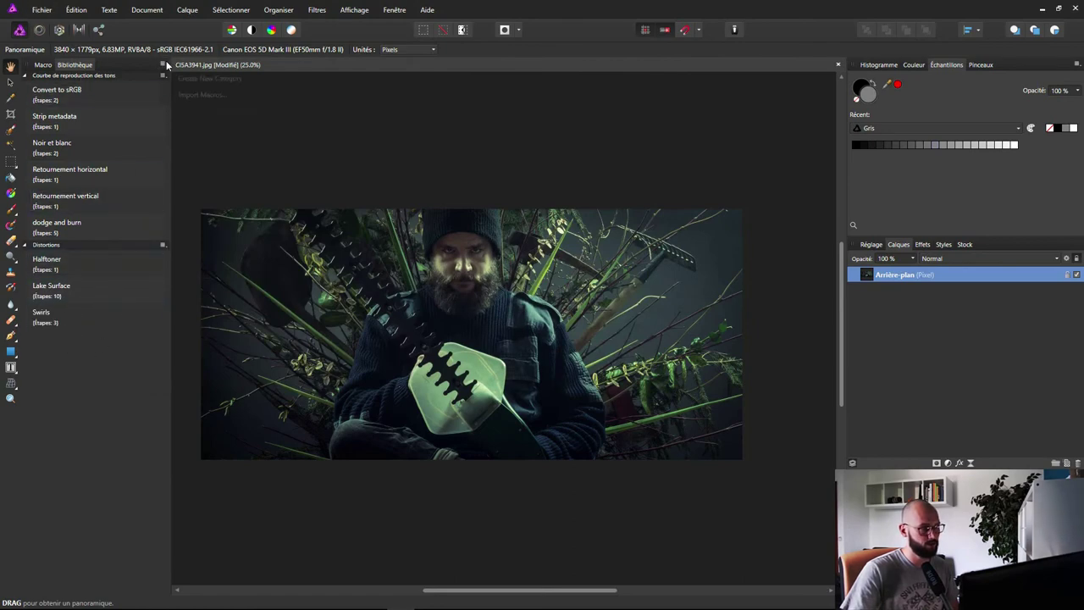
pyautogui.click(212, 97)
pyautogui.click(431, 269)
pyautogui.click(557, 381)
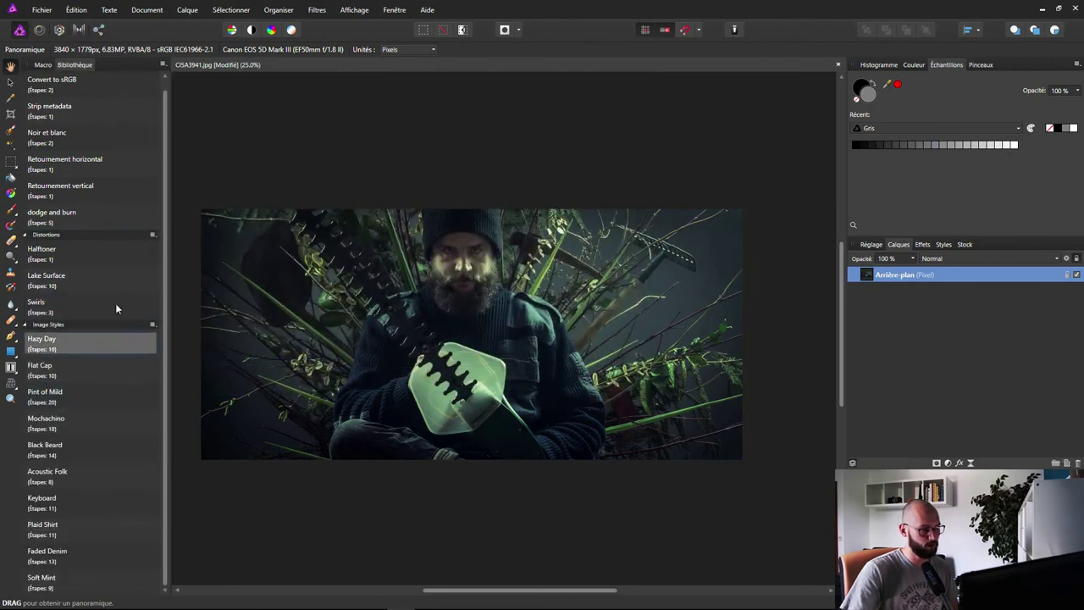
# Collapse Distortions and Image Styles, then import the Light Leaks pack and collapse it too
pyautogui.click(105, 234)
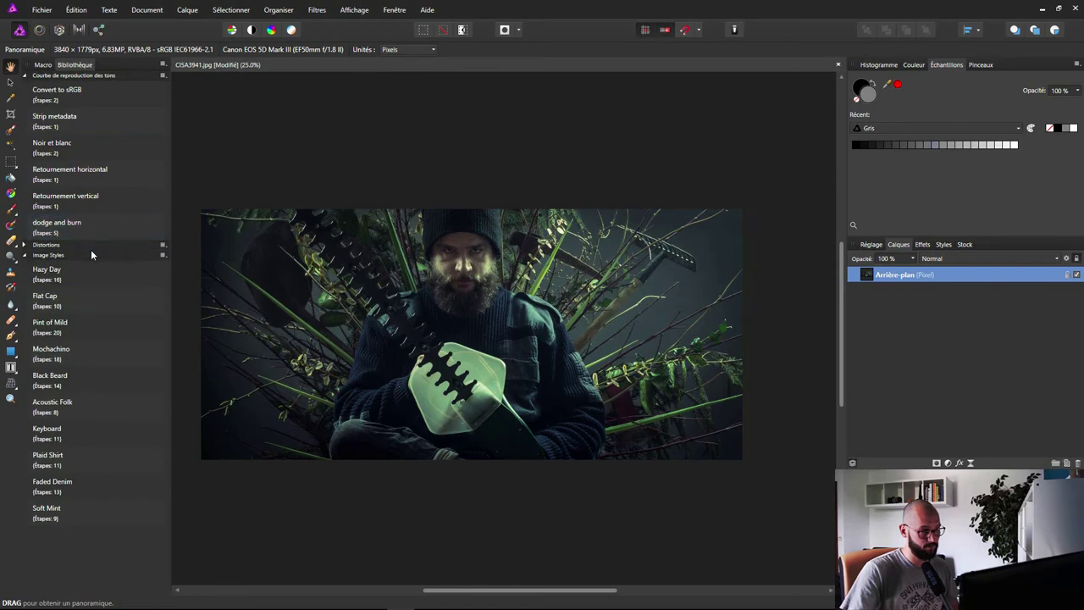
pyautogui.click(107, 255)
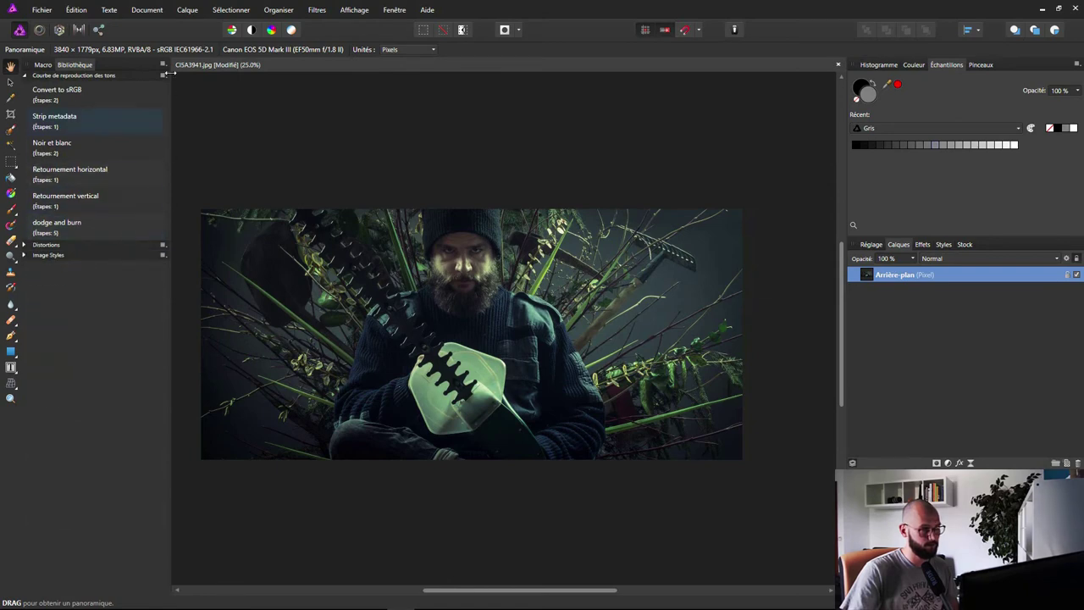
pyautogui.click(163, 66)
pyautogui.click(184, 95)
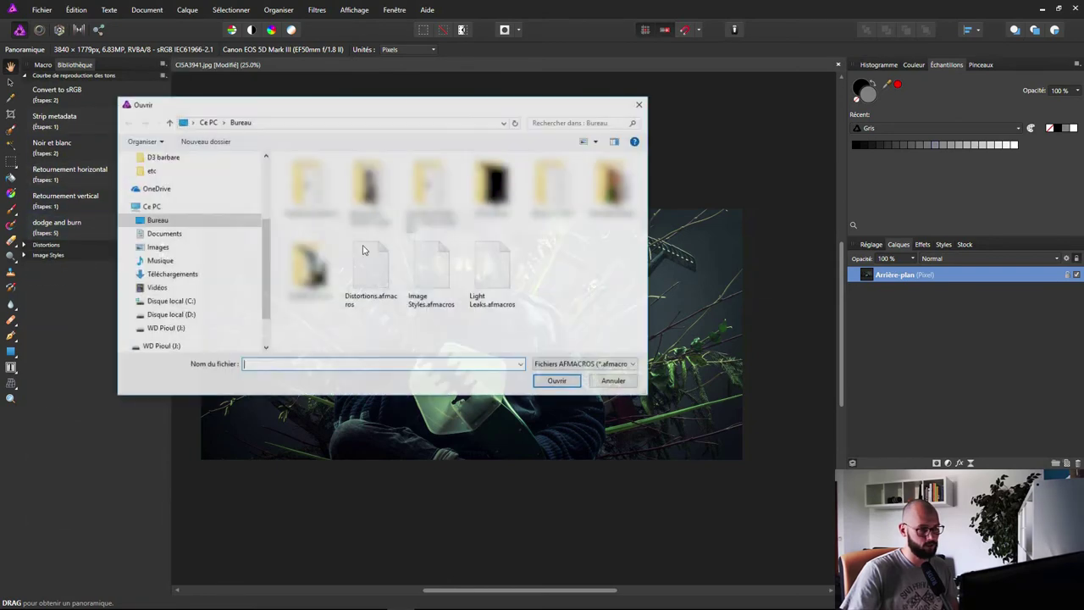
pyautogui.click(495, 267)
pyautogui.click(557, 381)
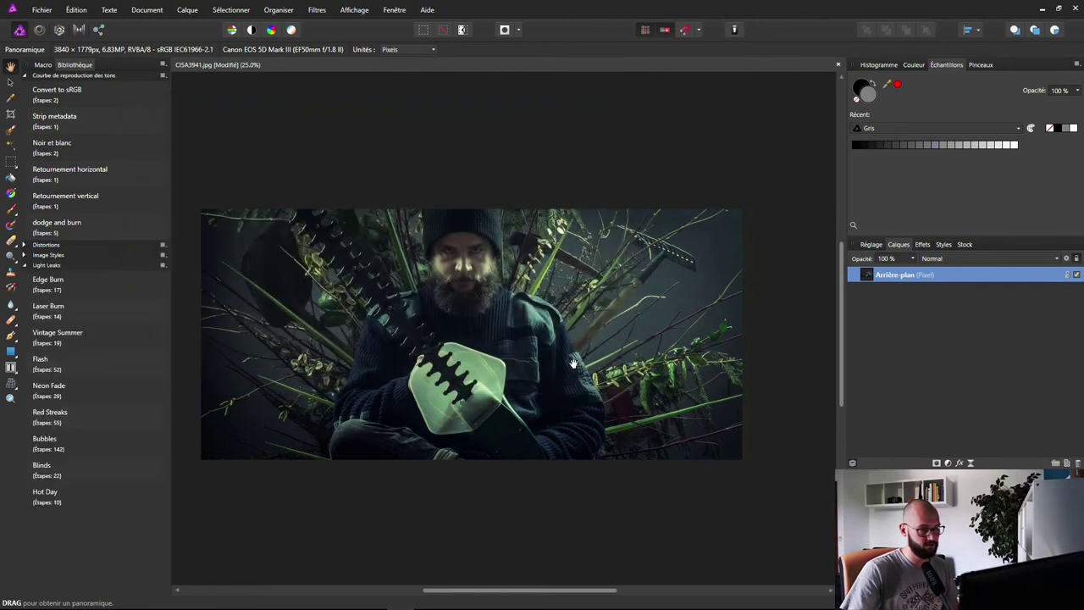
pyautogui.click(50, 266)
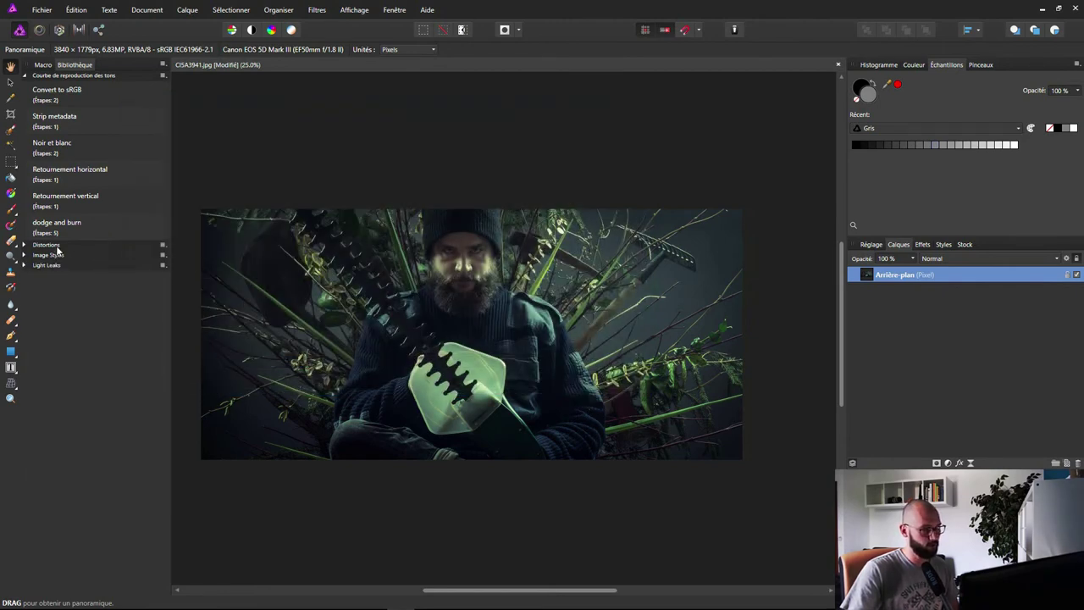
# Expand Distortions and preview the Halftoner macro on the portrait, then cancel it
pyautogui.click(56, 245)
pyautogui.click(90, 262)
pyautogui.click(90, 261)
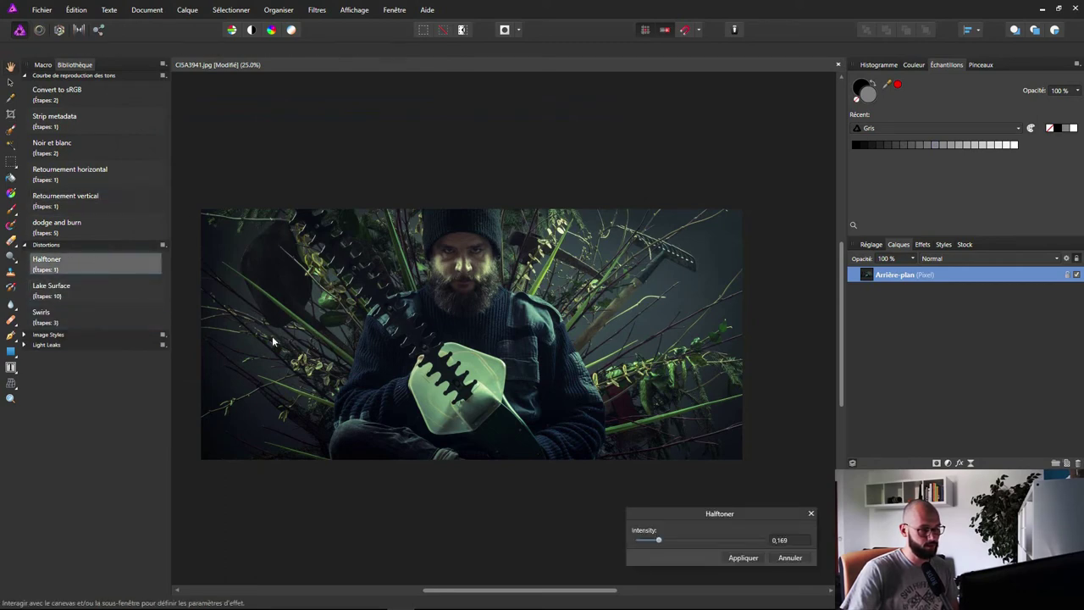
pyautogui.click(647, 541)
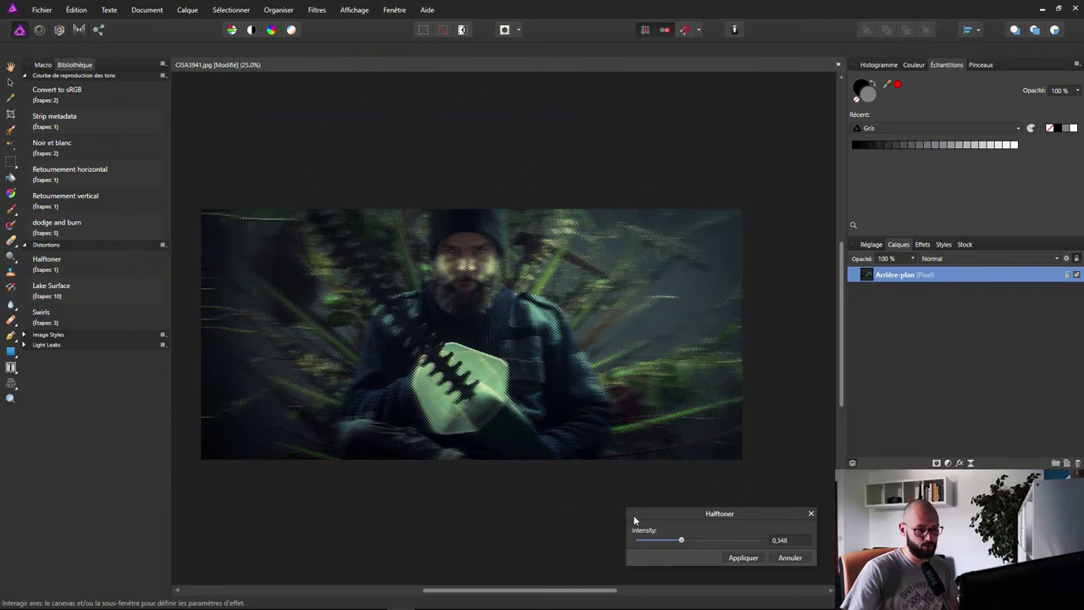
pyautogui.moveTo(694, 516); pyautogui.dragTo(530, 457)
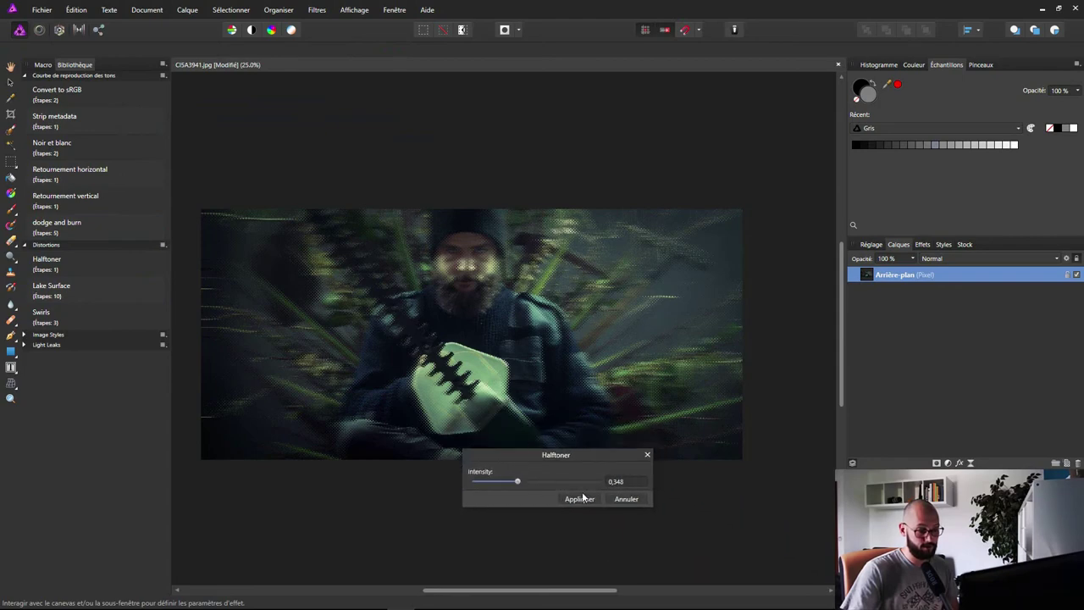
pyautogui.click(626, 500)
# Preview the Lake Surface and Swirls macros, cancelling each one
pyautogui.click(82, 291)
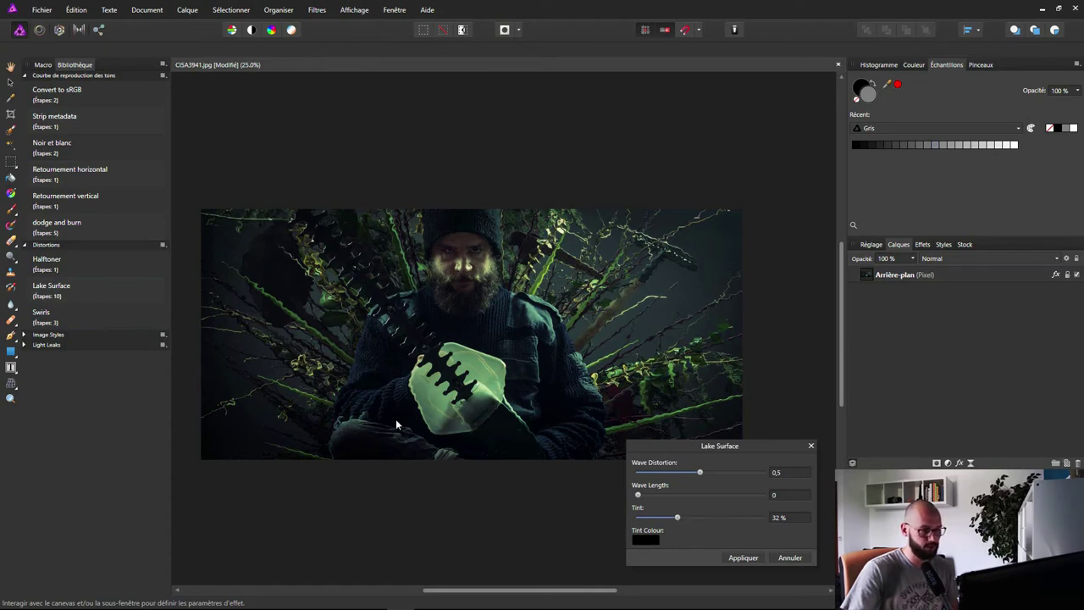
pyautogui.click(790, 557)
pyautogui.click(110, 317)
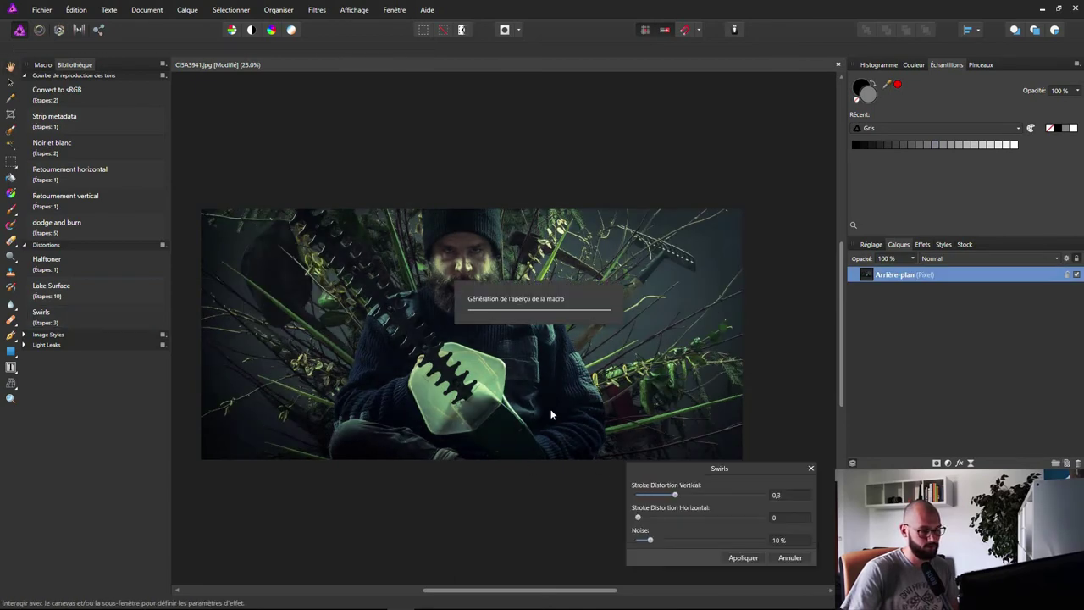
pyautogui.click(781, 557)
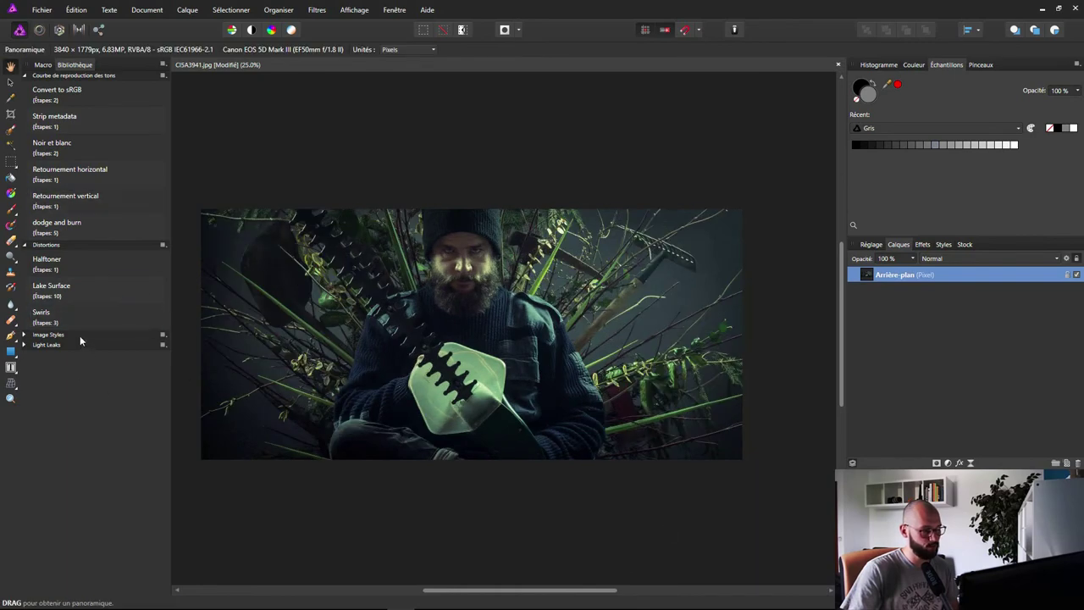
# Expand Image Styles and preview Hazy Day, Flat Cap and Mochachino, cancelling each one
pyautogui.click(66, 336)
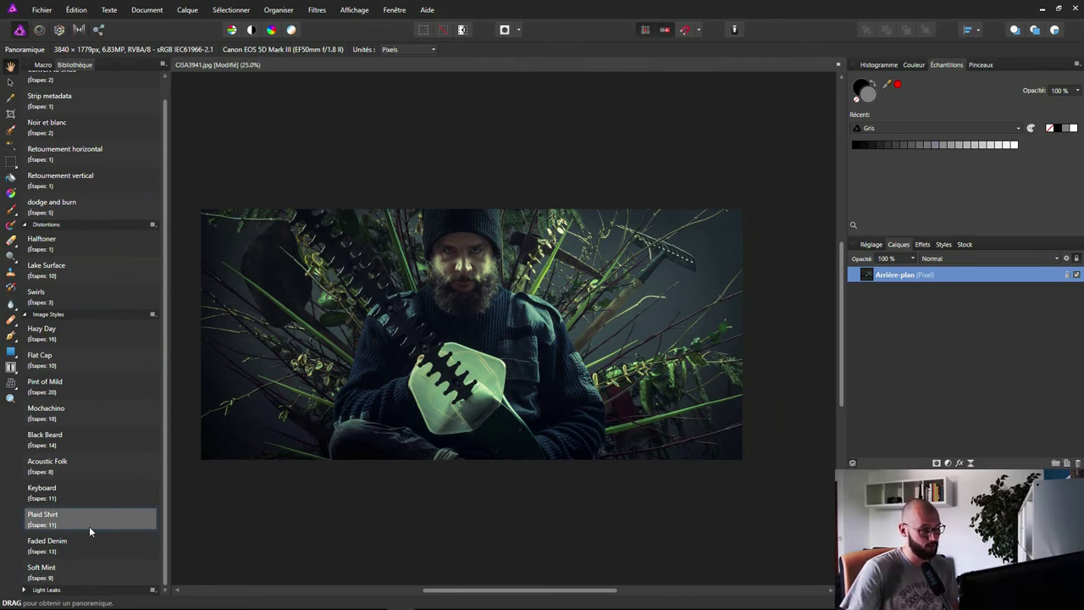
pyautogui.click(88, 338)
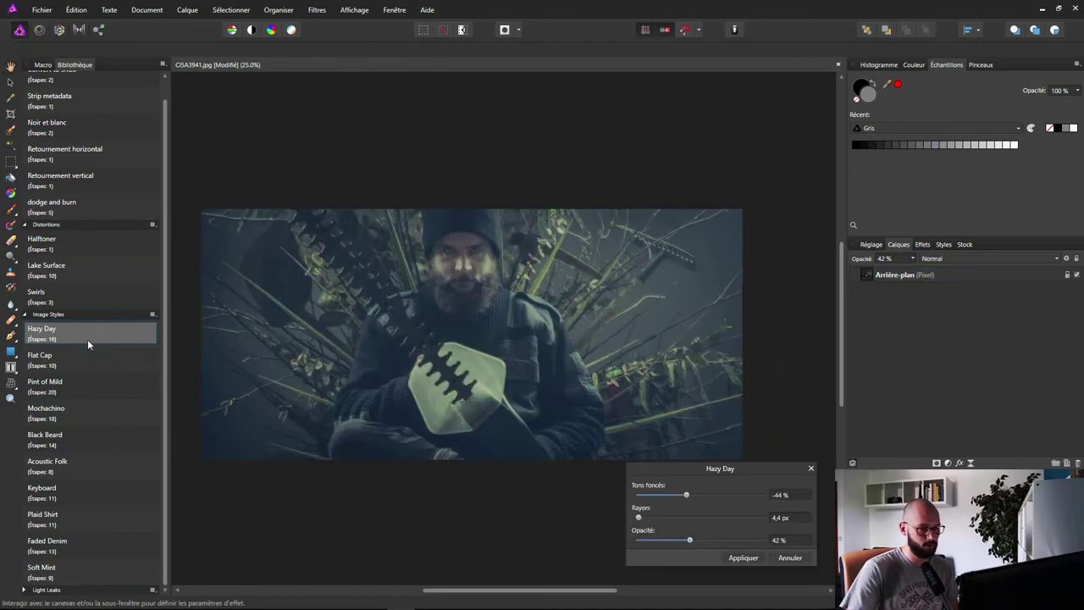
pyautogui.click(798, 557)
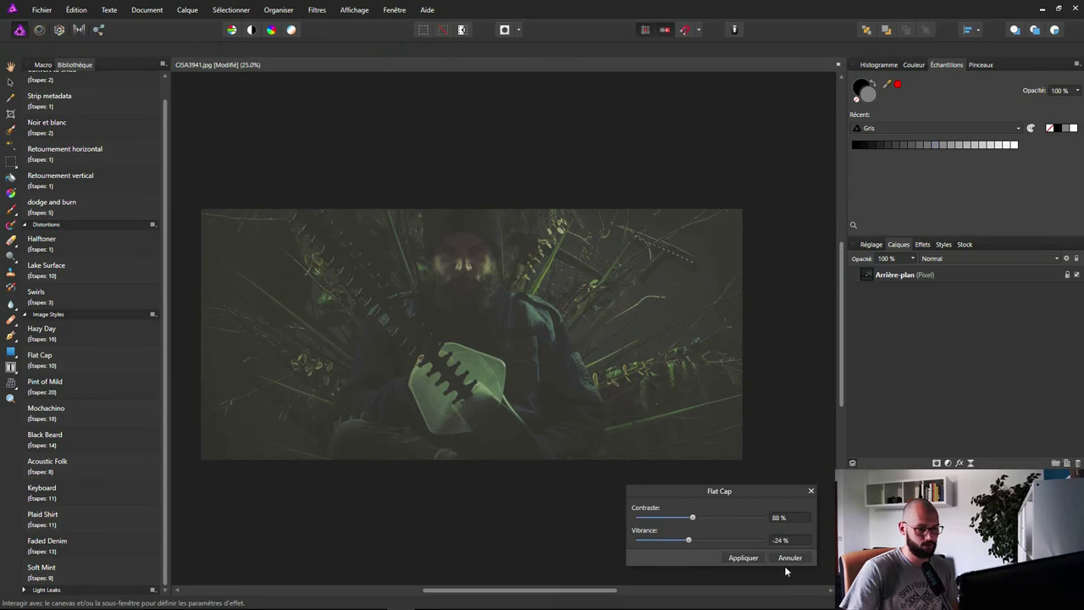
pyautogui.click(782, 559)
pyautogui.click(93, 413)
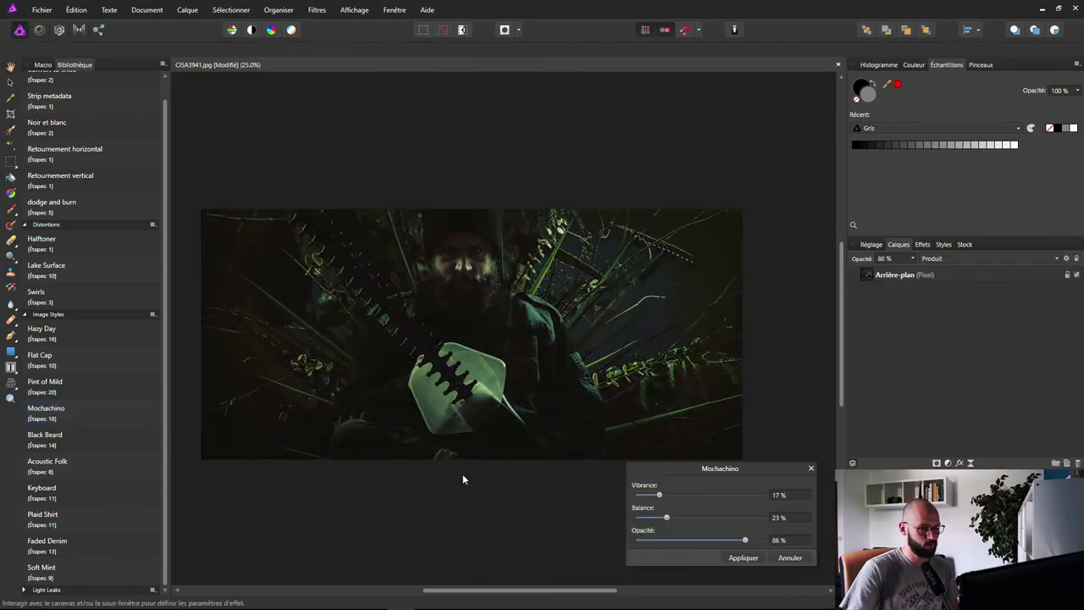
pyautogui.click(789, 558)
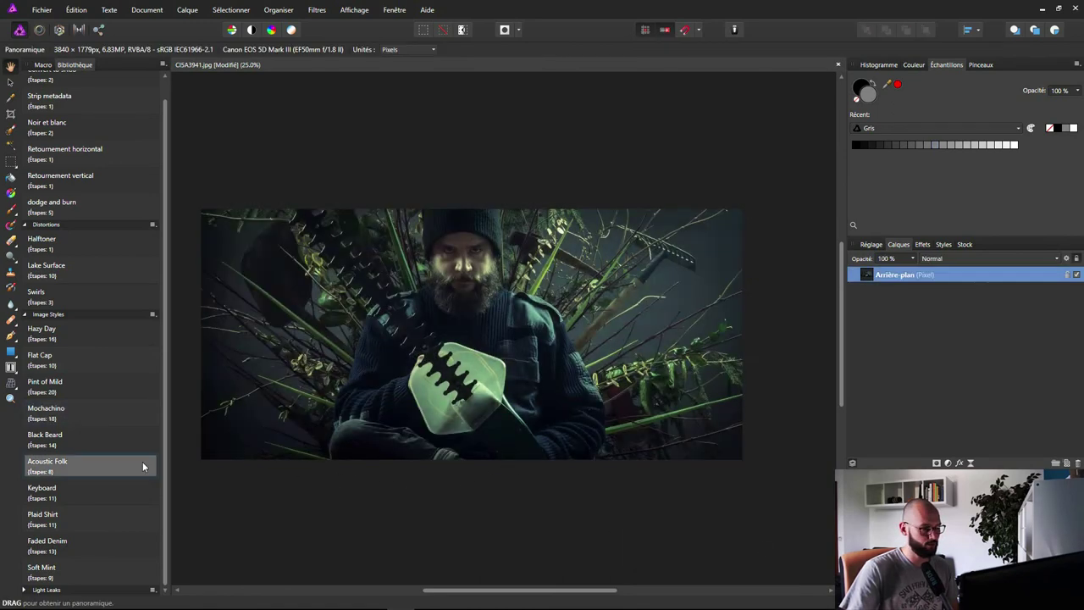
# Preview and discard Black Beard, Plaid Shirt and Soft Mint, then preview Faded Denim
pyautogui.click(83, 441)
pyautogui.click(794, 559)
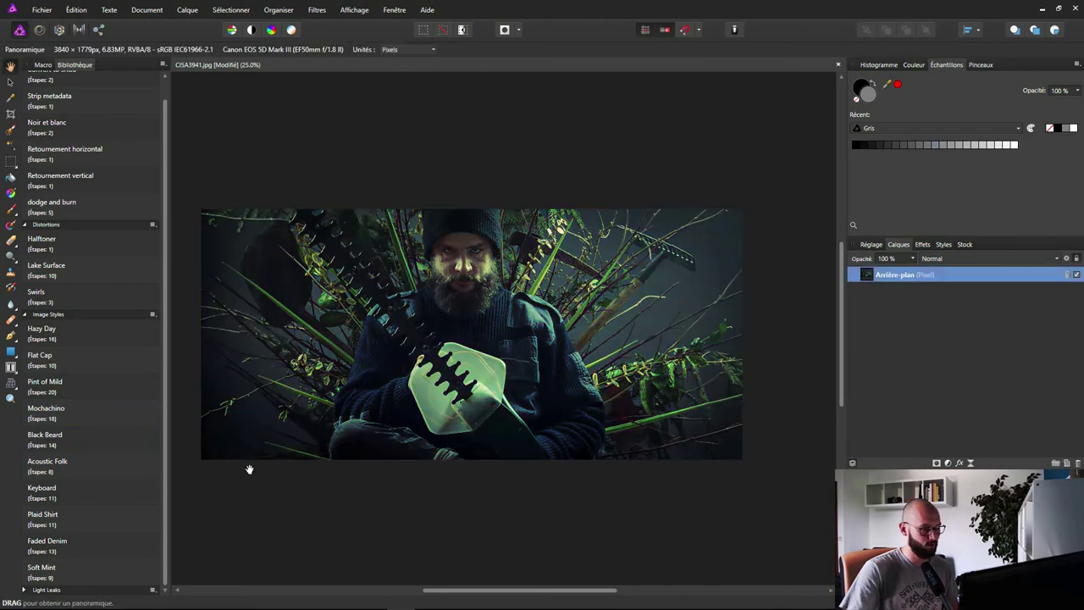
pyautogui.click(127, 518)
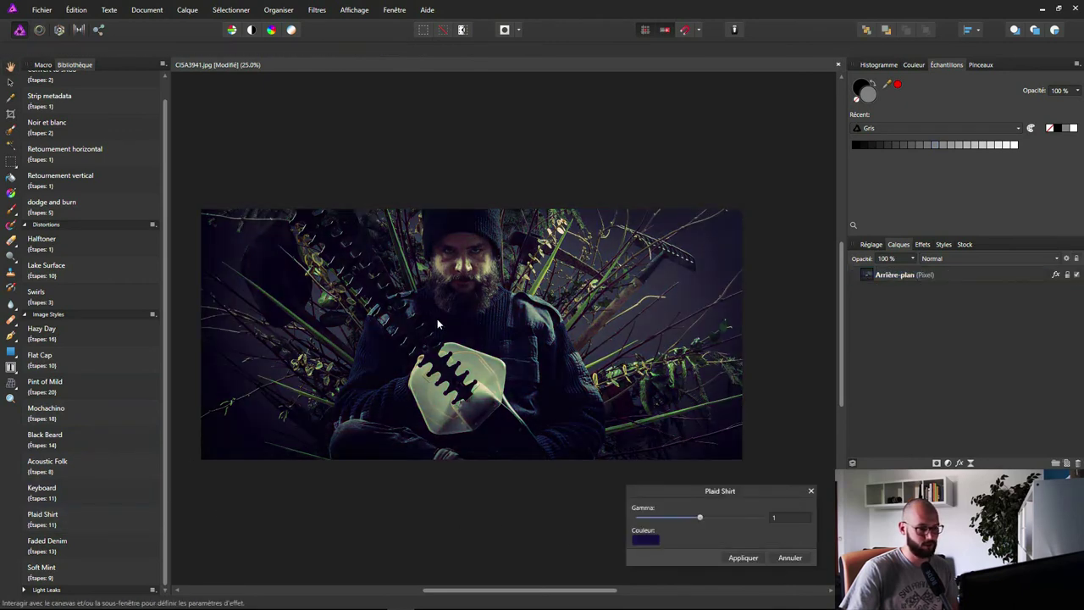
pyautogui.click(790, 557)
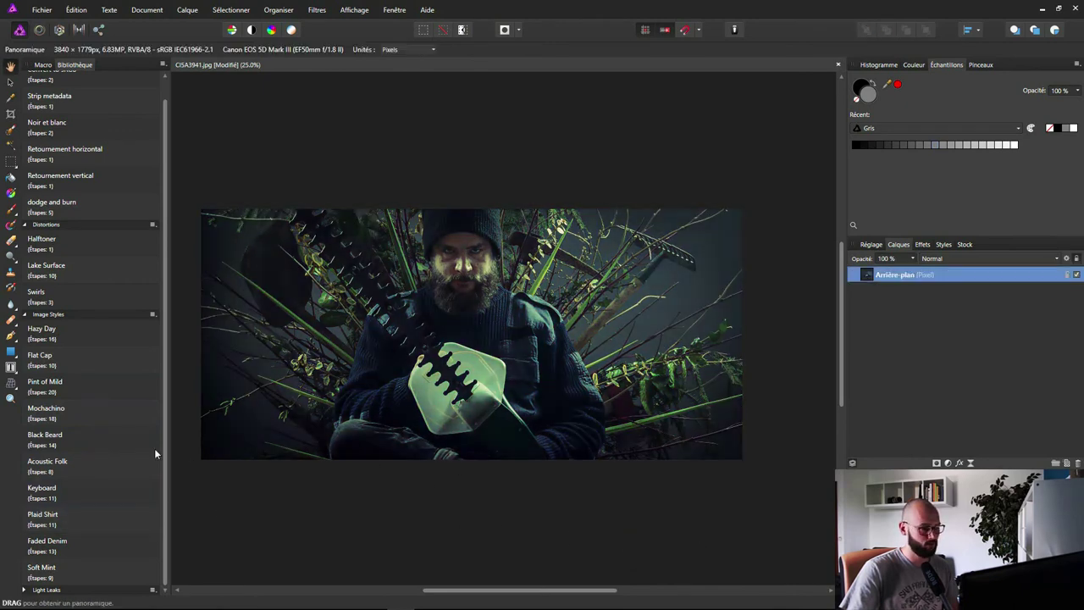
pyautogui.click(106, 576)
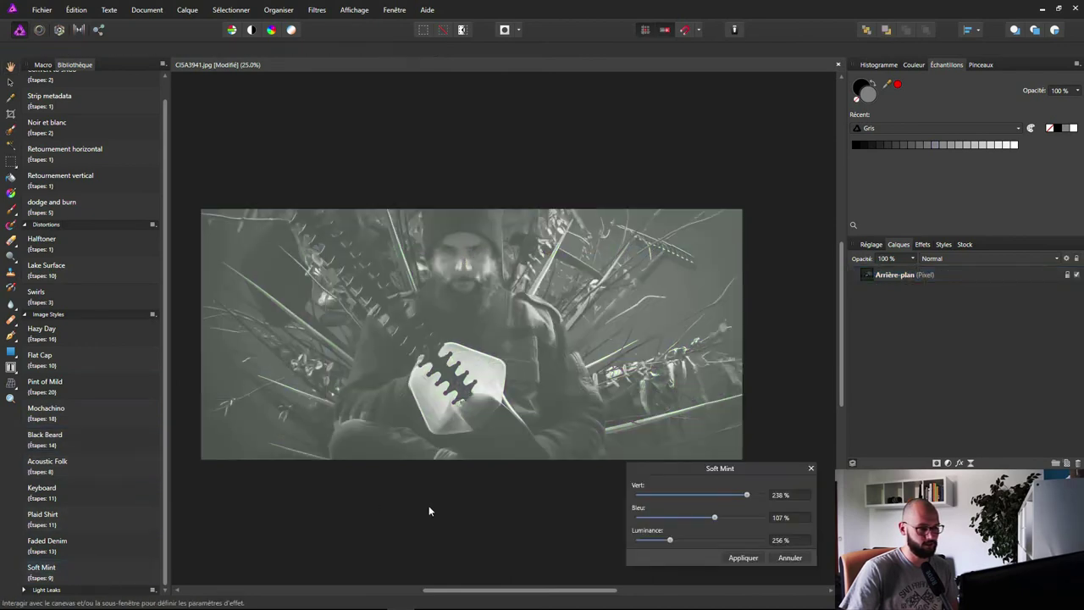
pyautogui.click(789, 557)
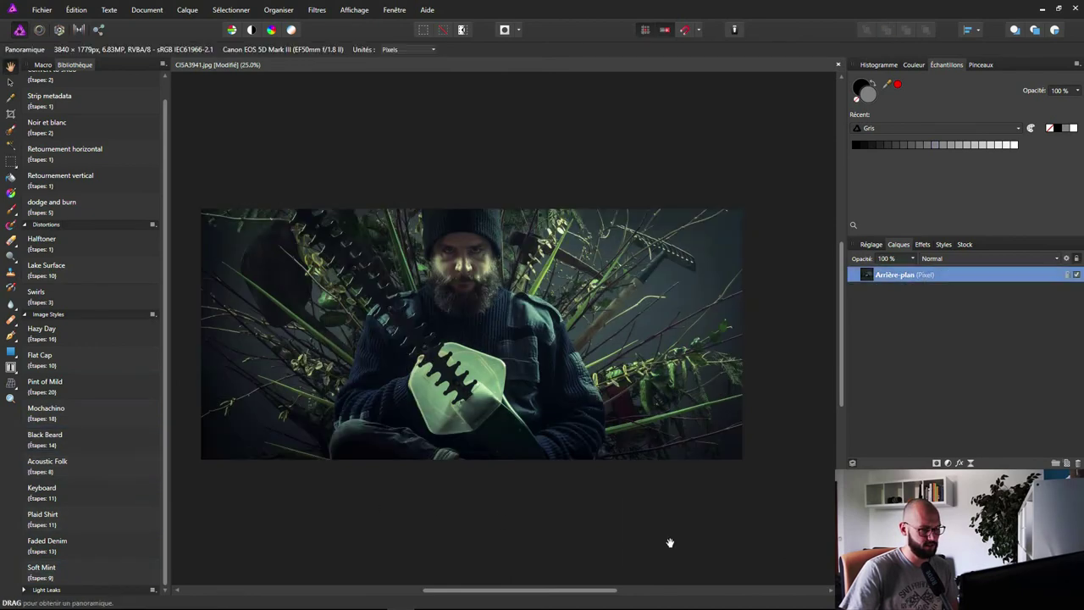
pyautogui.click(92, 546)
# Discard Faded Denim, preview the Flash and Red Streaks light leaks, and collapse Light Leaks and Distortions
pyautogui.click(736, 558)
pyautogui.click(24, 590)
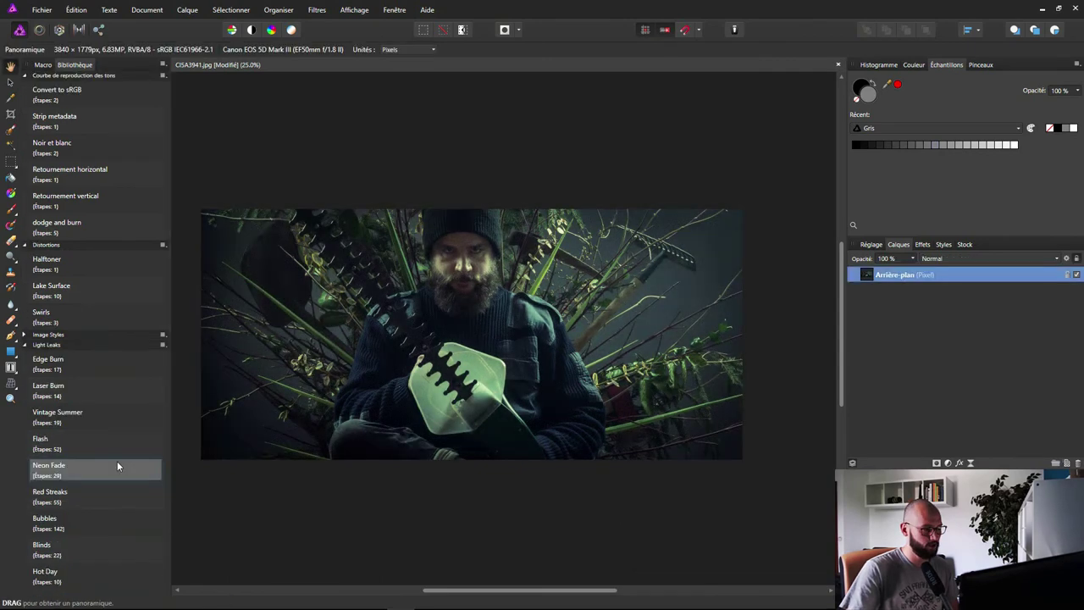
pyautogui.click(68, 447)
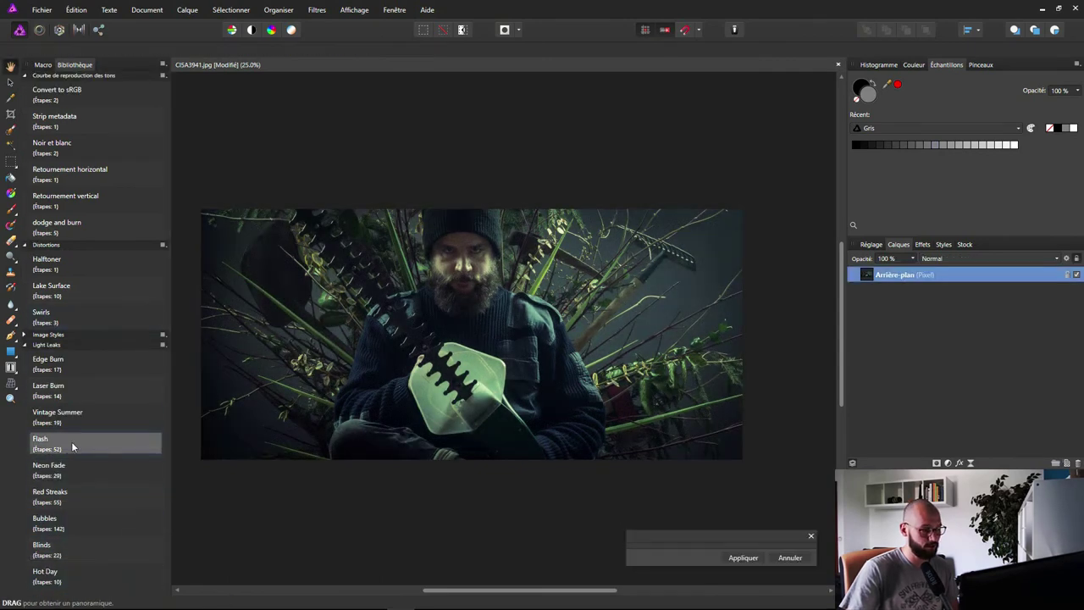
pyautogui.click(664, 401)
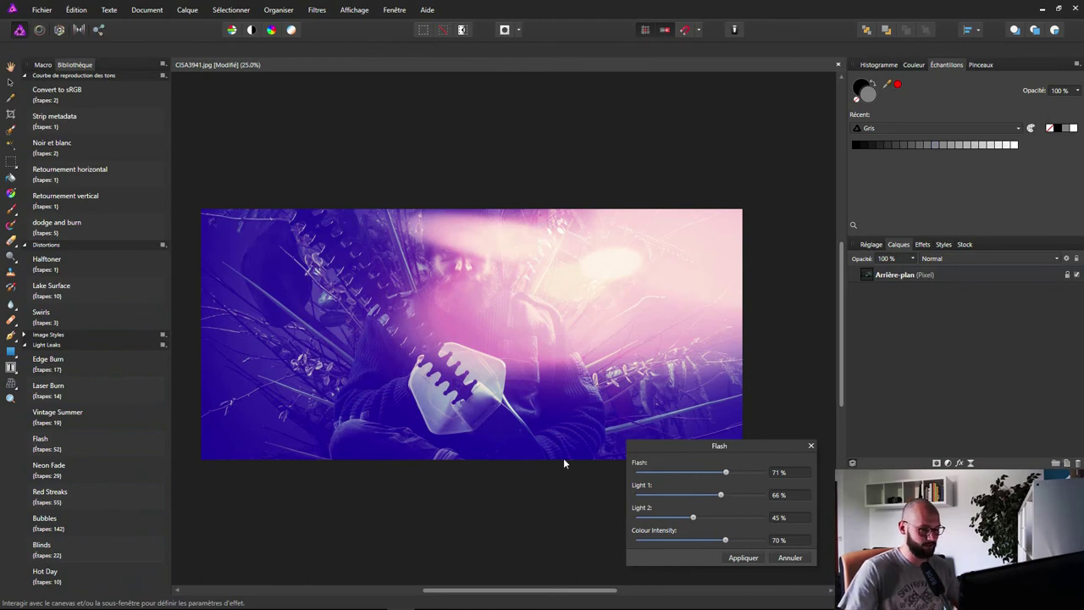
pyautogui.click(68, 493)
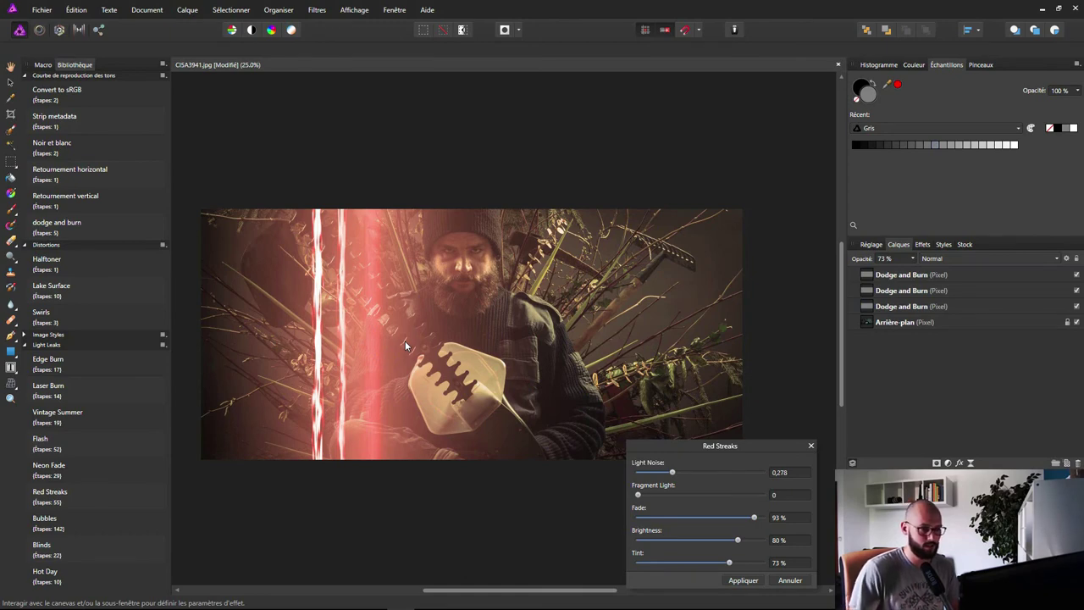
pyautogui.click(71, 344)
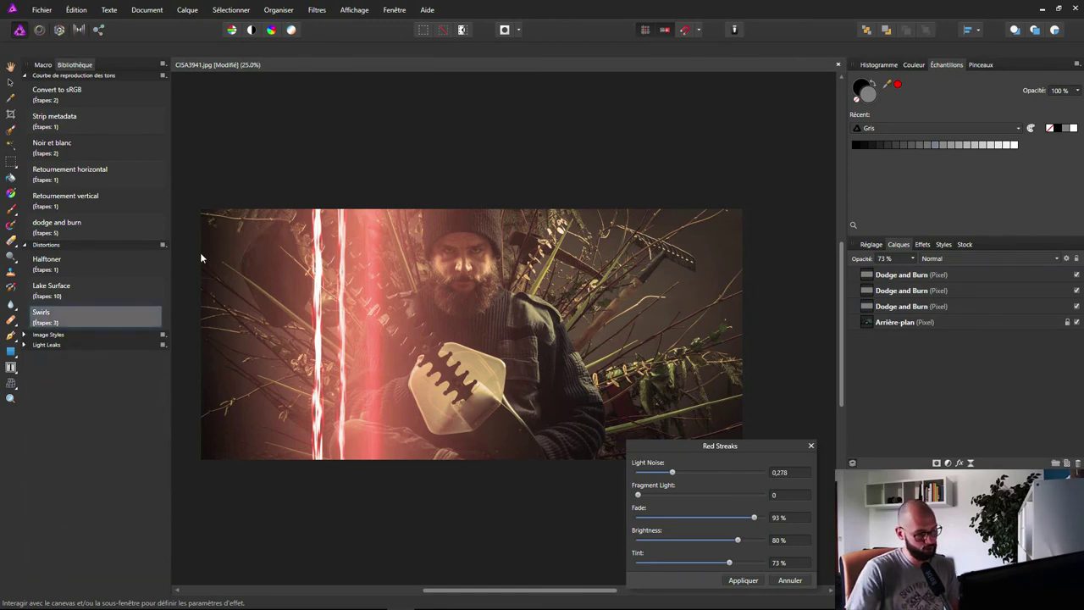
pyautogui.click(117, 244)
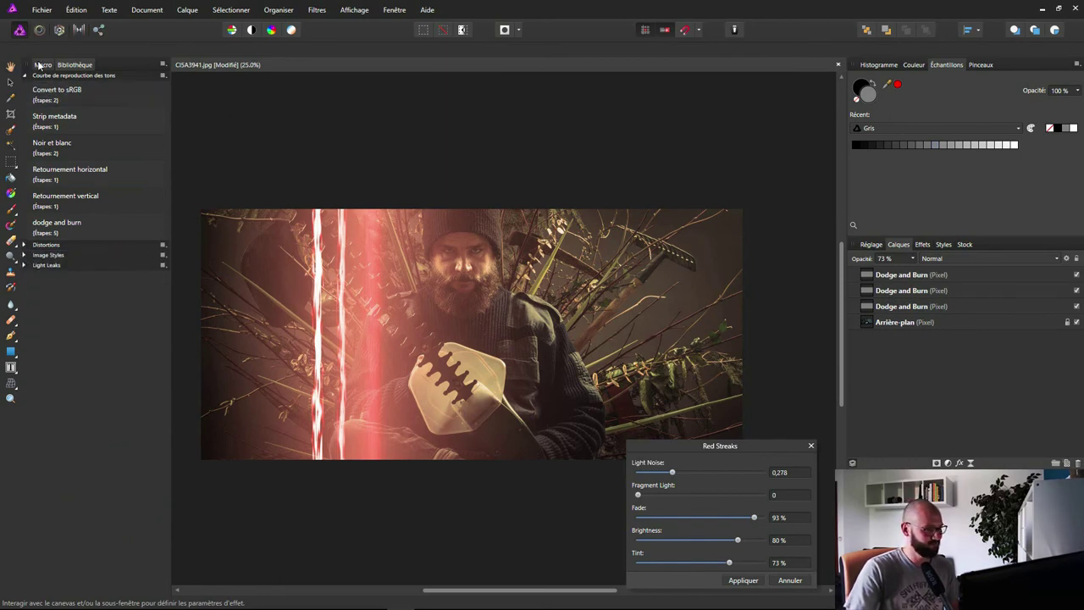
# Switch to the Macro panel and cancel the Red Streaks effect
pyautogui.rightClick(89, 222)
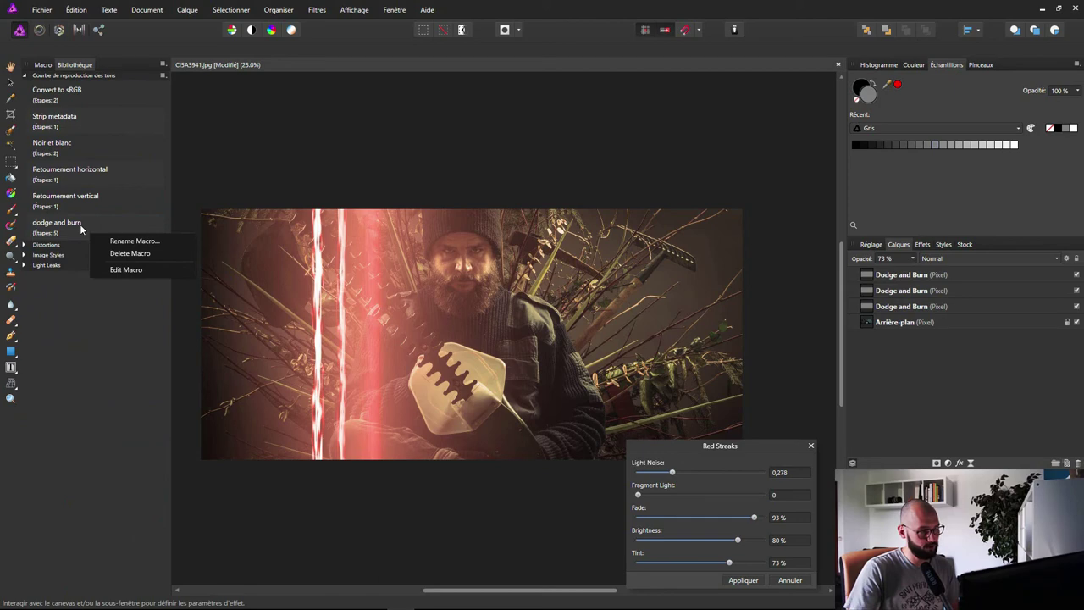
pyautogui.click(42, 66)
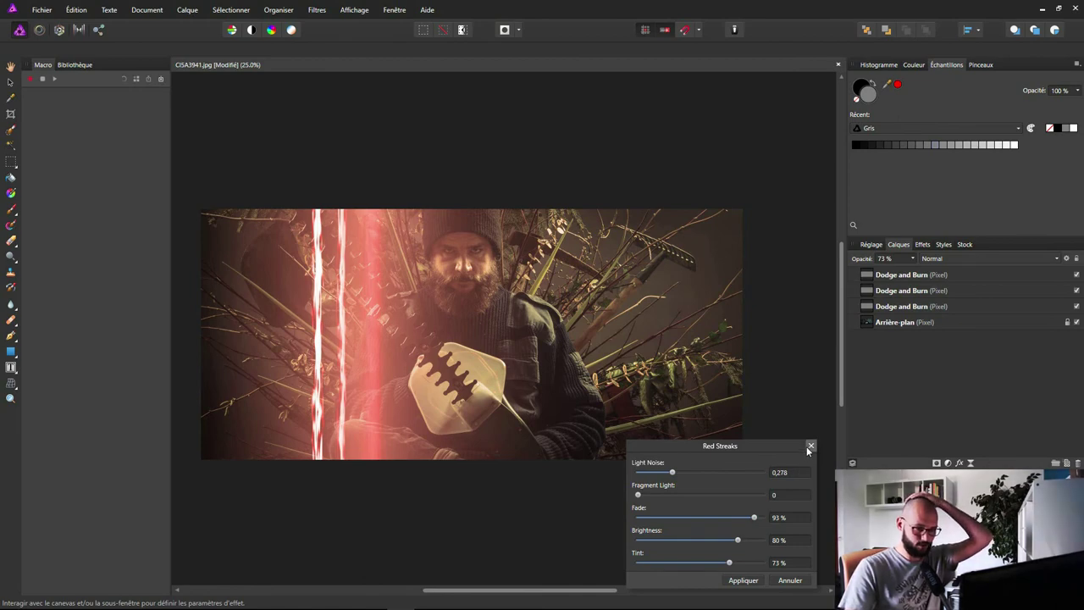
pyautogui.click(783, 582)
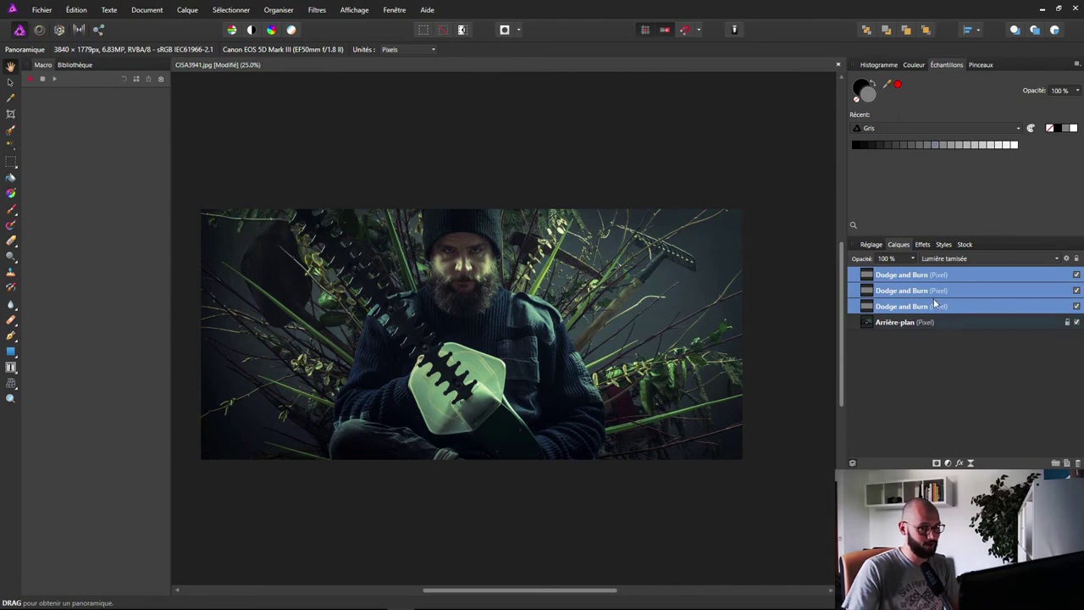
# Delete the three Dodge and Burn layers, leaving only Arrière-plan
pyautogui.click(914, 324)
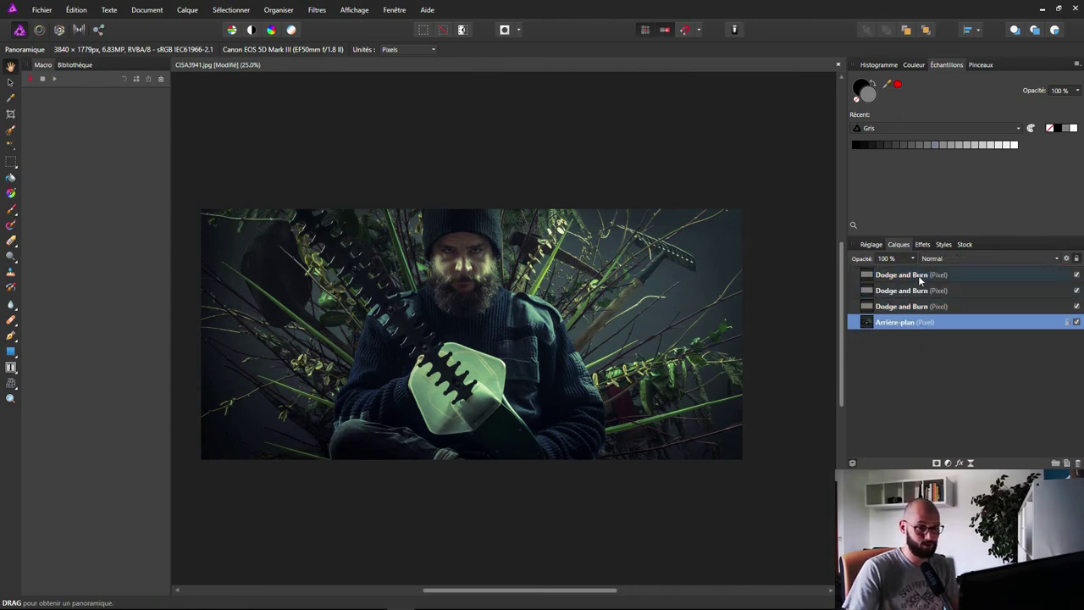
pyautogui.click(920, 275)
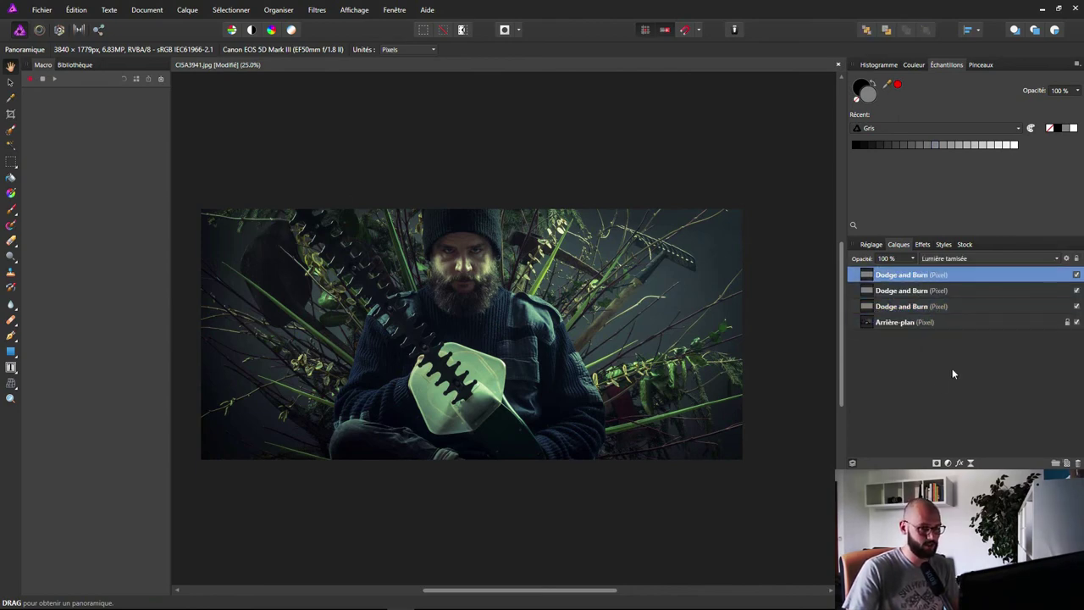
pyautogui.keyDown('shift'); pyautogui.click(924, 306); pyautogui.keyUp('shift')
pyautogui.moveTo(924, 306)
pyautogui.mouseDown()
pyautogui.moveTo(1068, 468)
pyautogui.moveTo(1078, 464)
pyautogui.mouseUp()
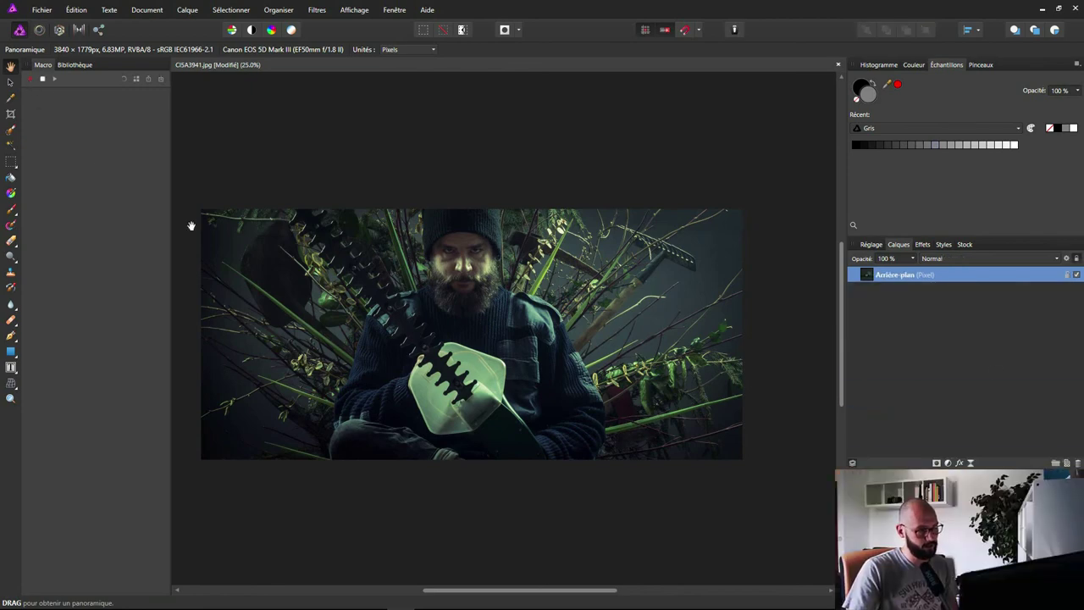
pyautogui.press('t')
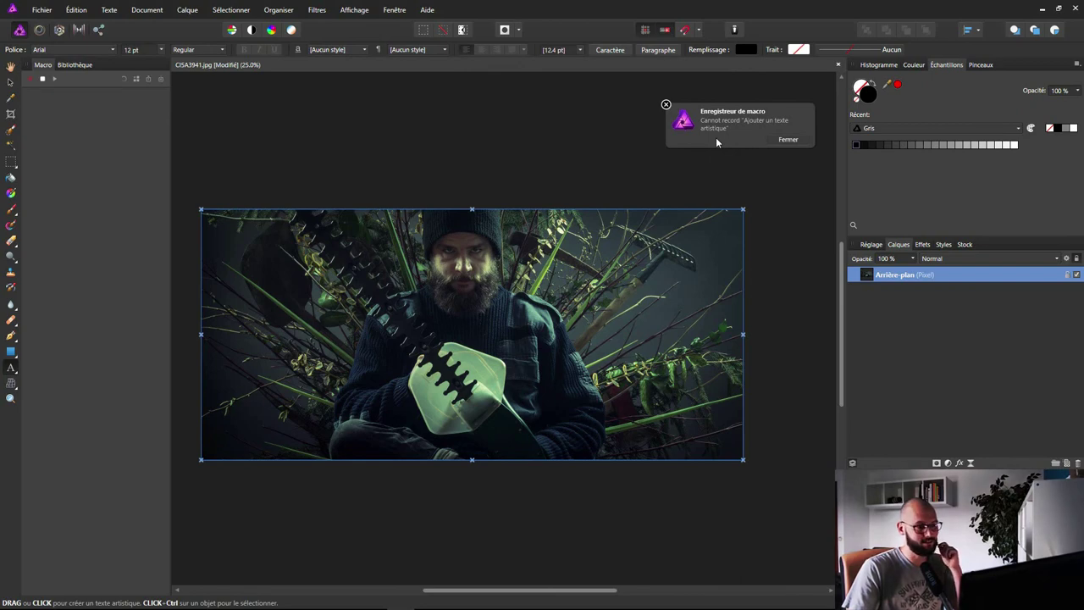
pyautogui.click(785, 140)
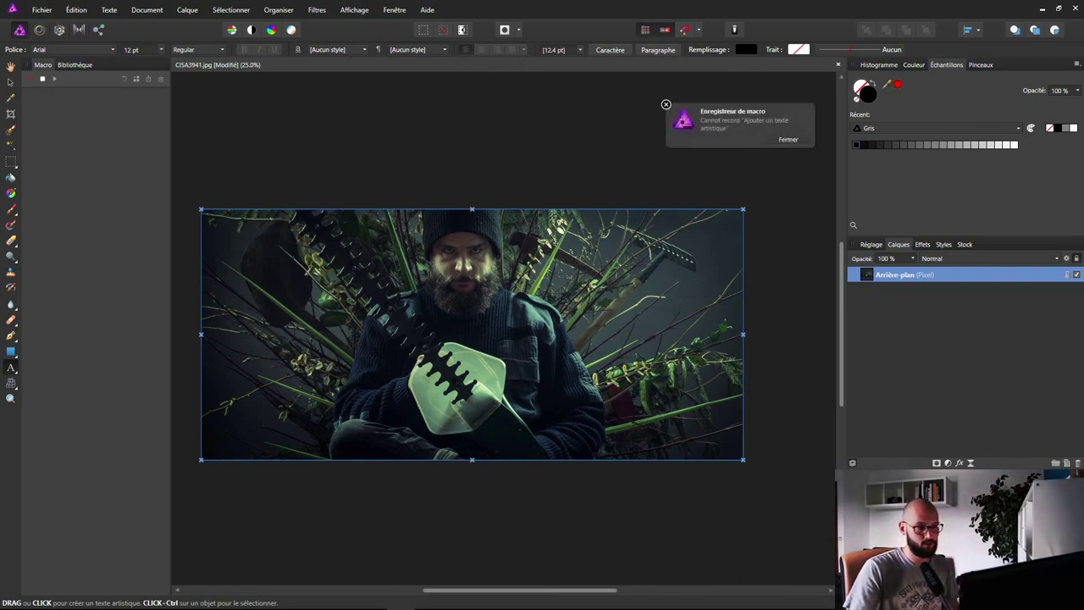
pyautogui.click(785, 140)
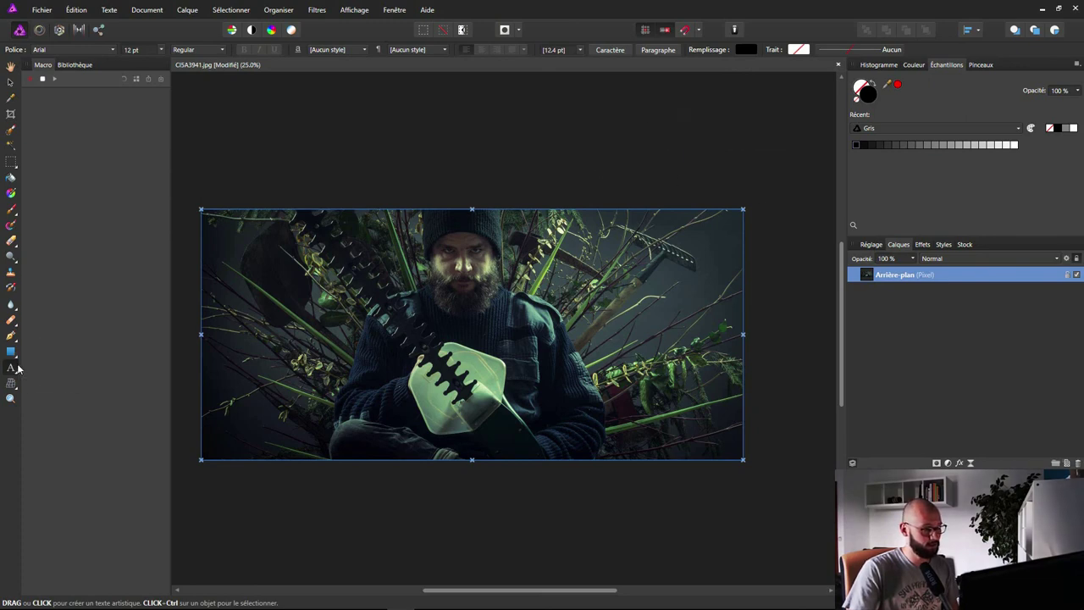
pyautogui.click(17, 369)
pyautogui.click(55, 384)
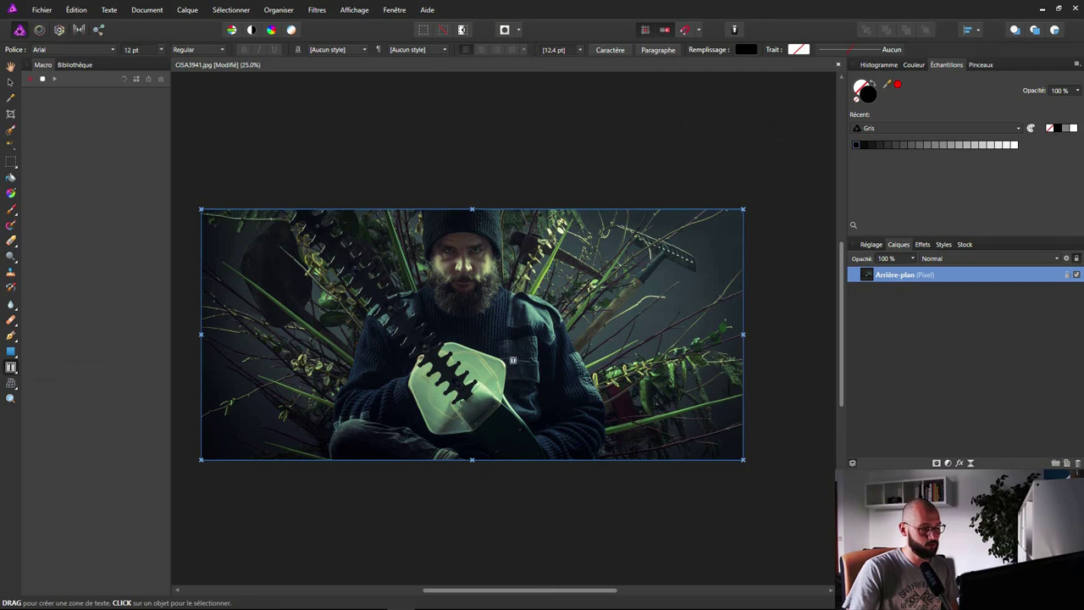
pyautogui.moveTo(515, 259)
pyautogui.mouseDown()
pyautogui.moveTo(730, 338)
pyautogui.moveTo(684, 304)
pyautogui.mouseUp()
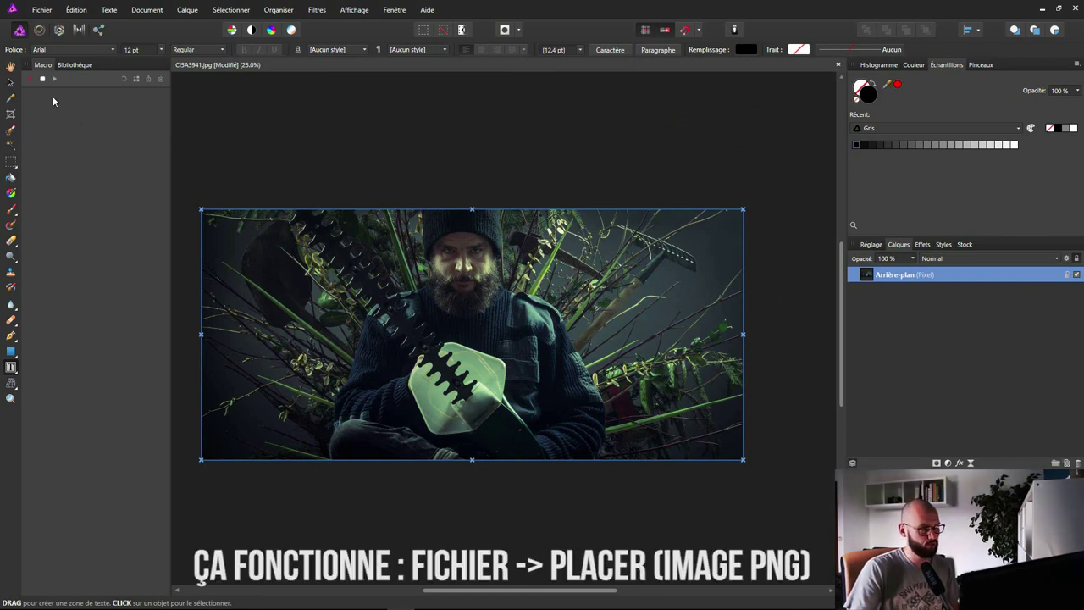
pyautogui.click(10, 66)
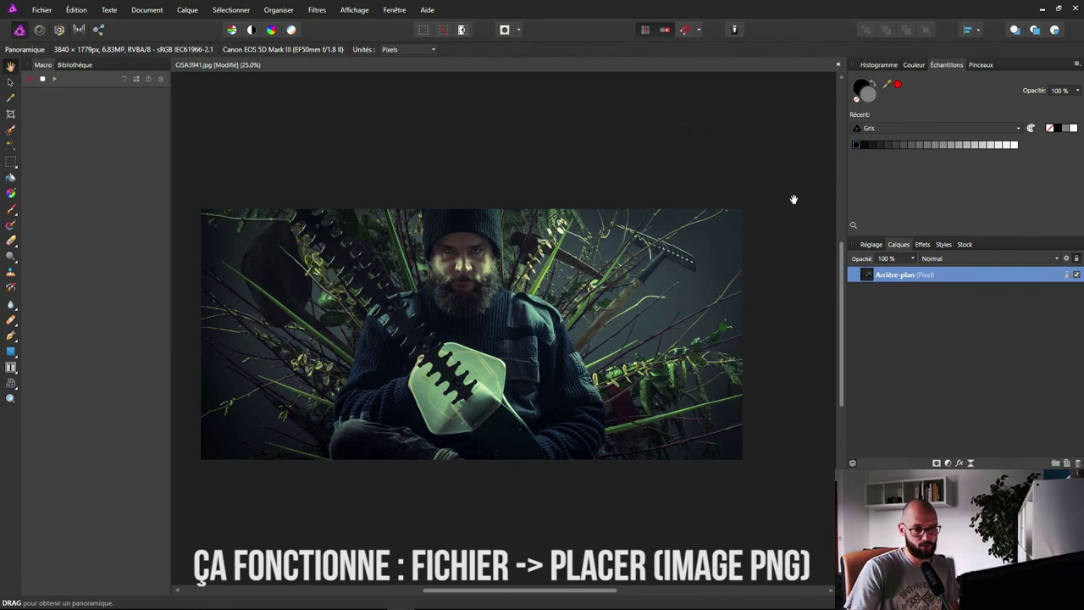